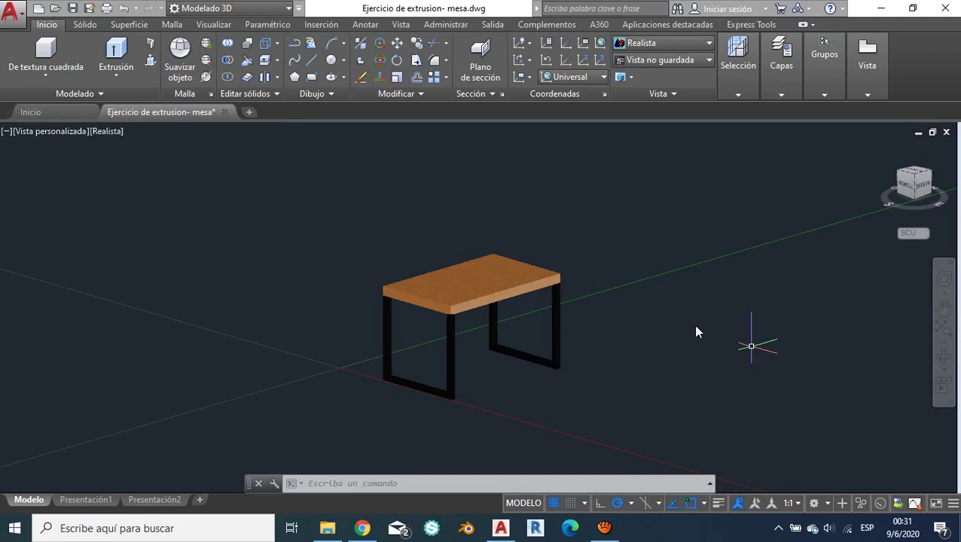
# - Switch to the Visualizar tab and pan and zoom to frame the table
pyautogui.scroll(3, 678, 320)
pyautogui.scroll(-2, 633, 308)
pyautogui.scroll(-1, 617, 305)
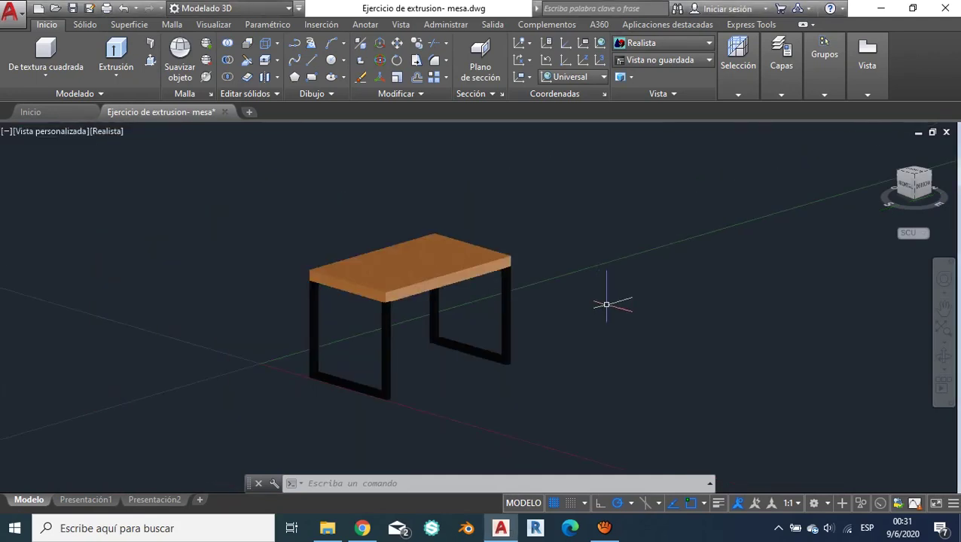
pyautogui.moveTo(575, 299); pyautogui.dragTo(626, 300, button='middle')
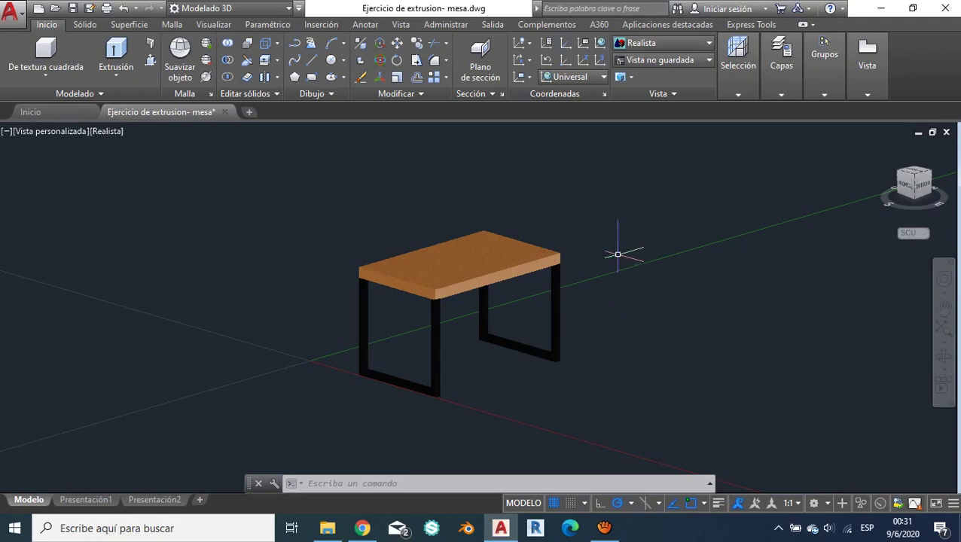
pyautogui.scroll(2, 622, 255)
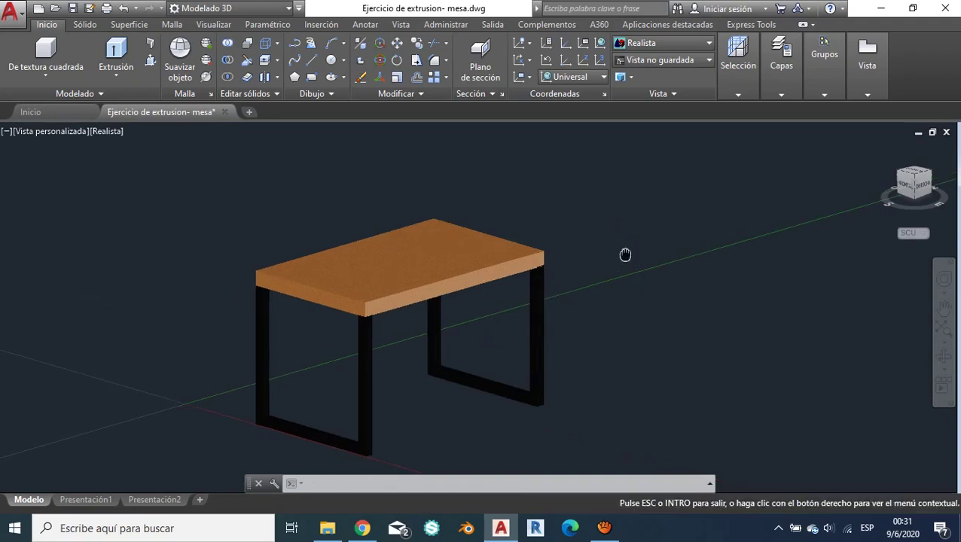
pyautogui.click(214, 25)
pyautogui.moveTo(605, 243); pyautogui.dragTo(622, 228, button='middle')
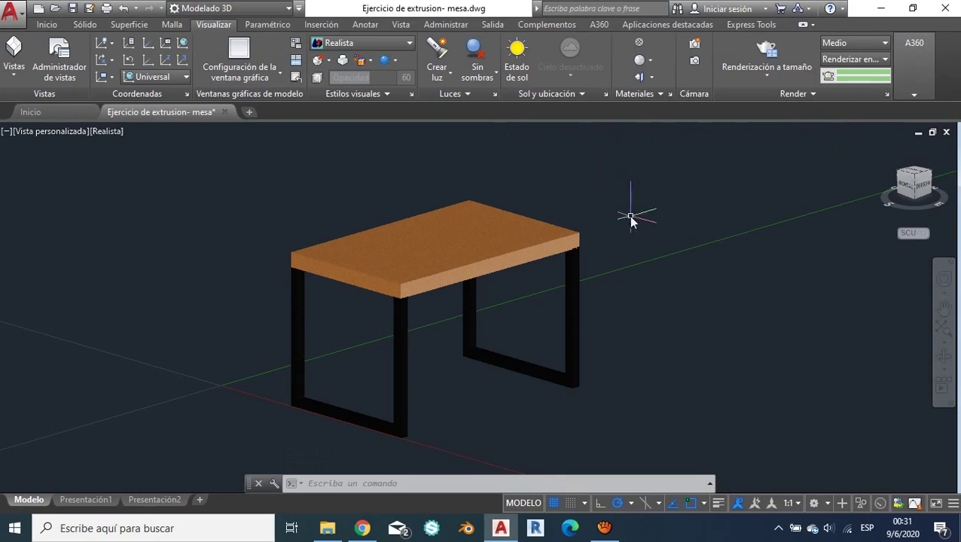
pyautogui.scroll(2, 628, 215)
pyautogui.moveTo(627, 215); pyautogui.dragTo(627, 223, button='middle')
pyautogui.moveTo(627, 223); pyautogui.dragTo(741, 178)
pyautogui.press('Escape')
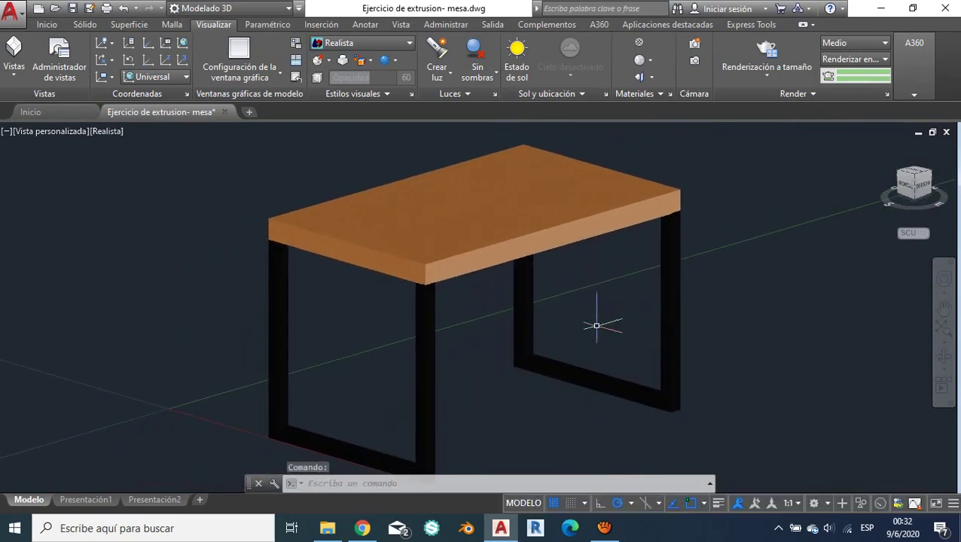
# - Orbit with 3DORBITA to look down on the table from above
pyautogui.scroll(-3, 509, 311)
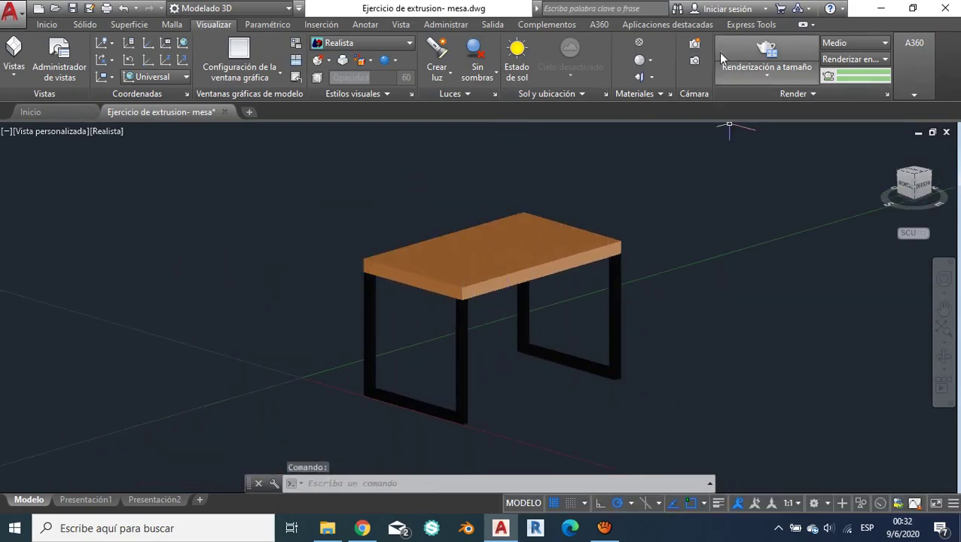
pyautogui.click(944, 329)
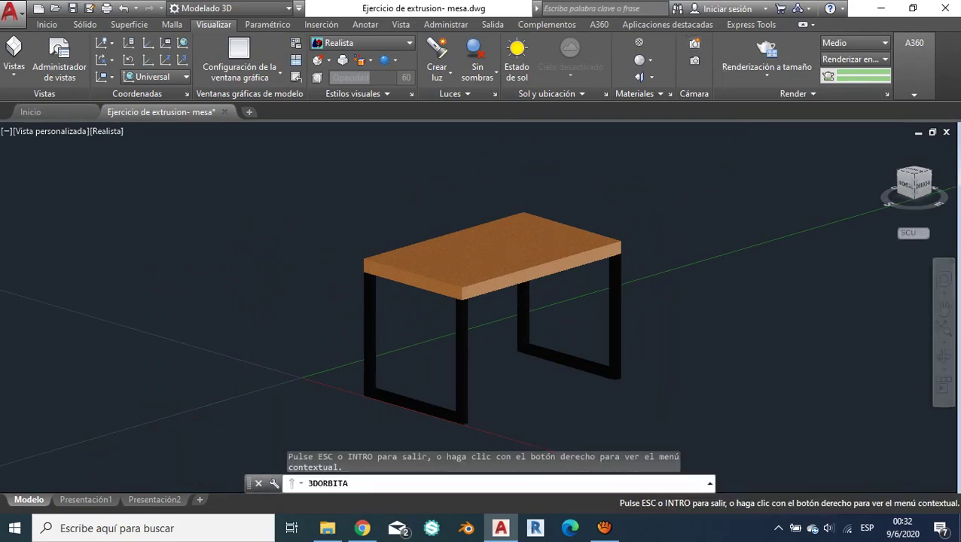
pyautogui.moveTo(636, 215)
pyautogui.mouseDown()
pyautogui.moveTo(639, 273)
pyautogui.moveTo(630, 185)
pyautogui.mouseUp()
pyautogui.press('Escape')
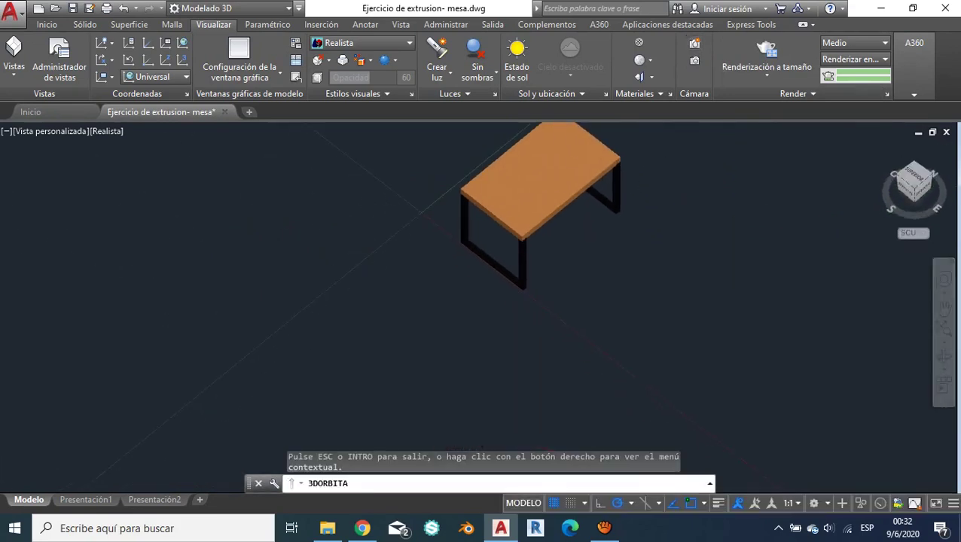
# - Place a camera in front of the table, aimed at the tabletop
pyautogui.click(694, 43)
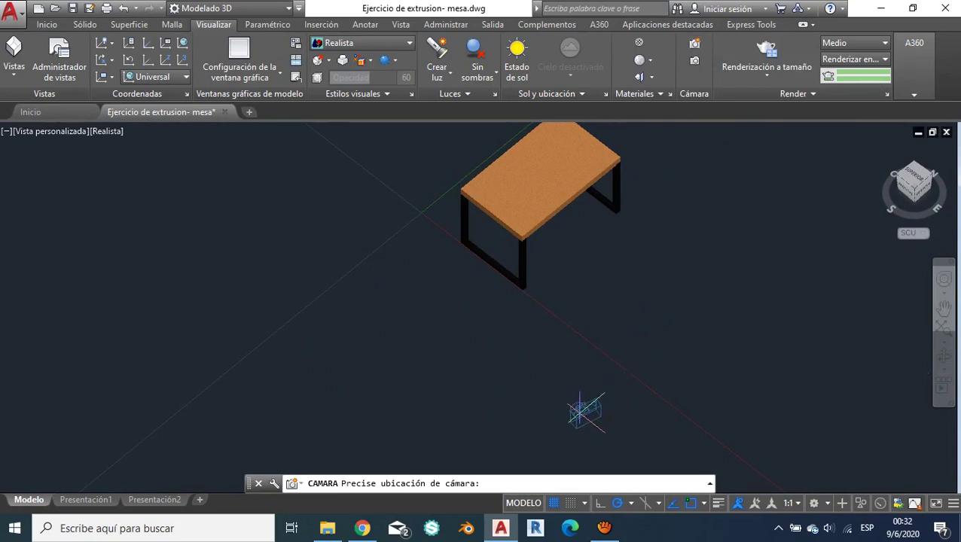
pyautogui.click(571, 422)
pyautogui.click(546, 158)
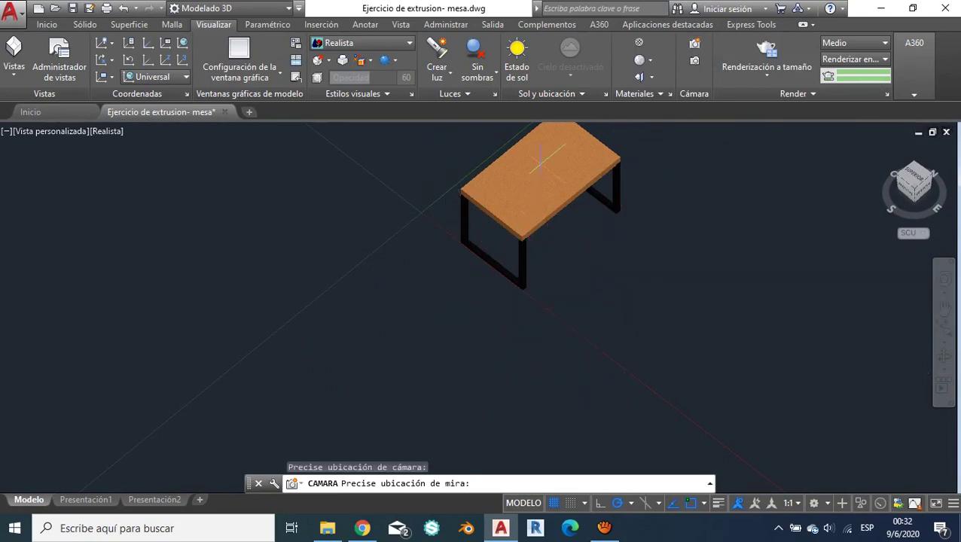
pyautogui.press('Return')
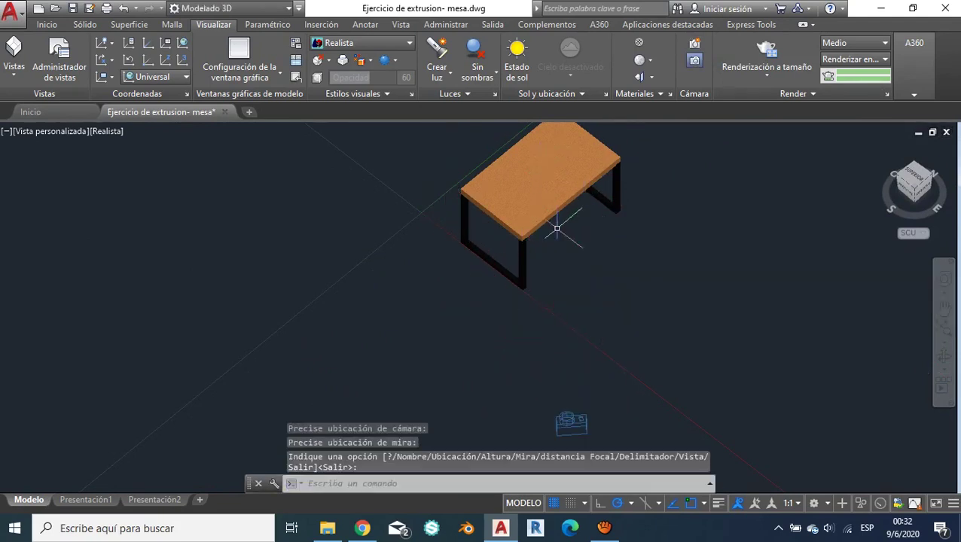
# - Move the camera's position grip up and sideways until it frames the whole table
pyautogui.click(569, 415)
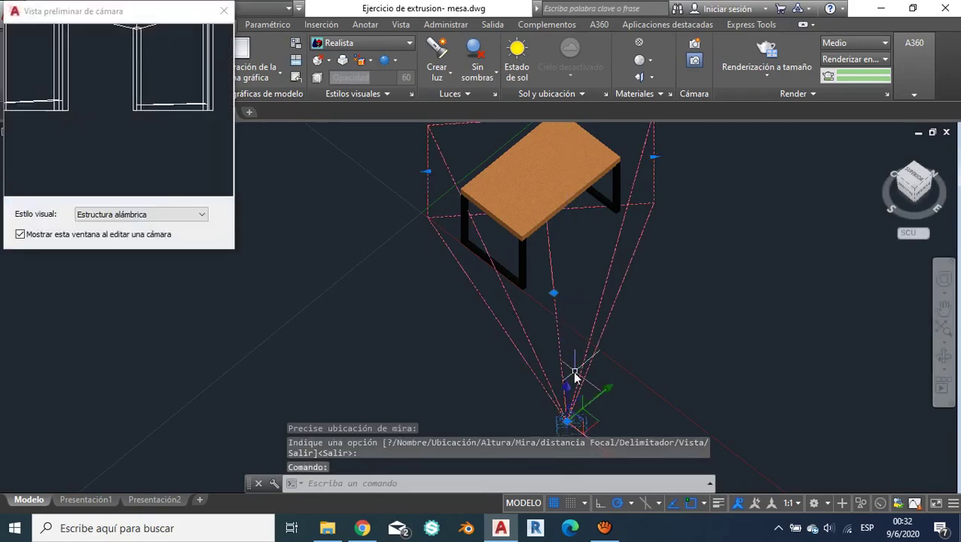
pyautogui.click(943, 357)
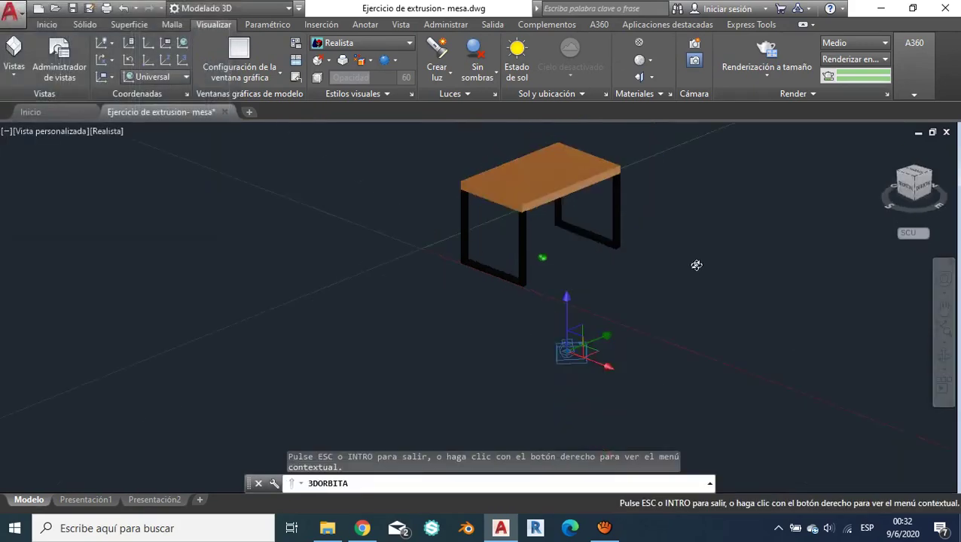
pyautogui.moveTo(695, 266); pyautogui.dragTo(586, 250)
pyautogui.press('Escape')
pyautogui.click(561, 320)
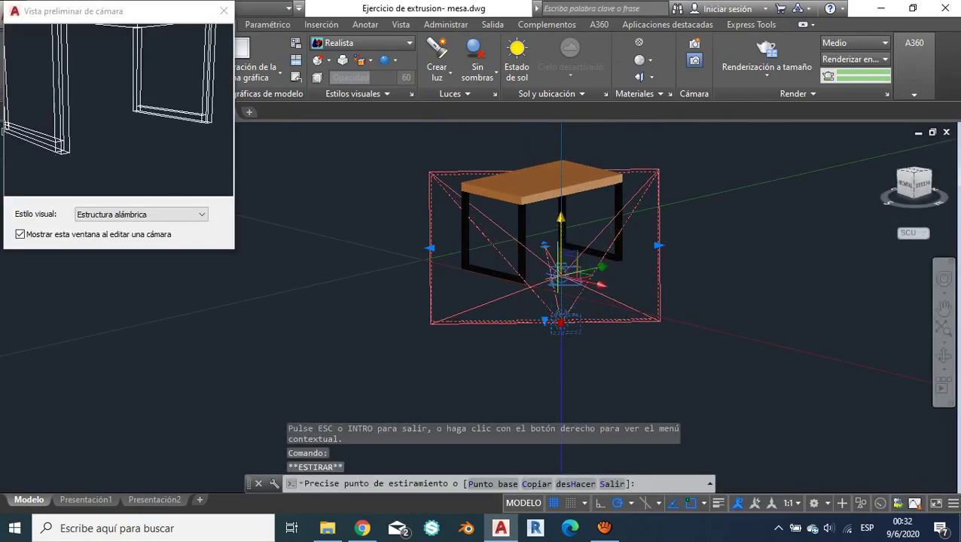
pyautogui.click(561, 273)
pyautogui.click(561, 273)
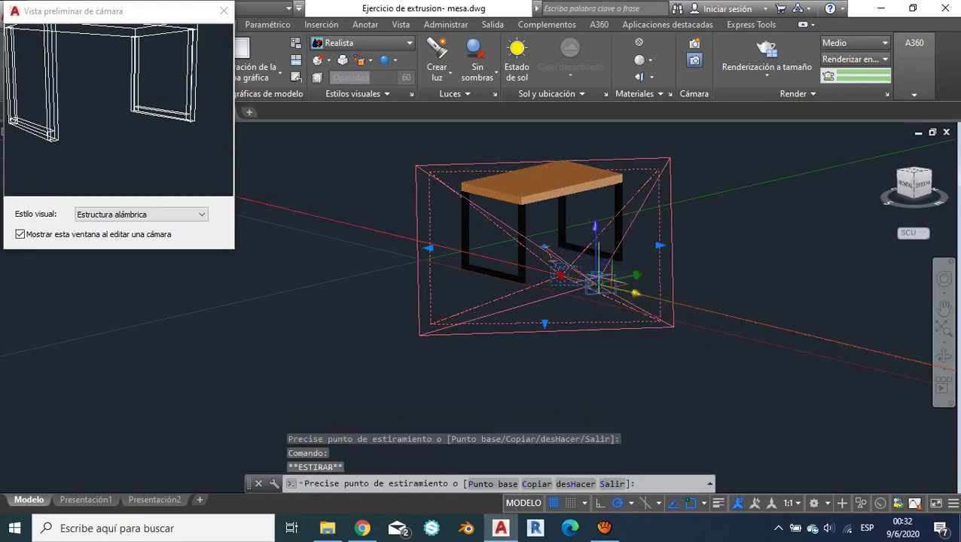
pyautogui.click(619, 291)
pyautogui.click(619, 295)
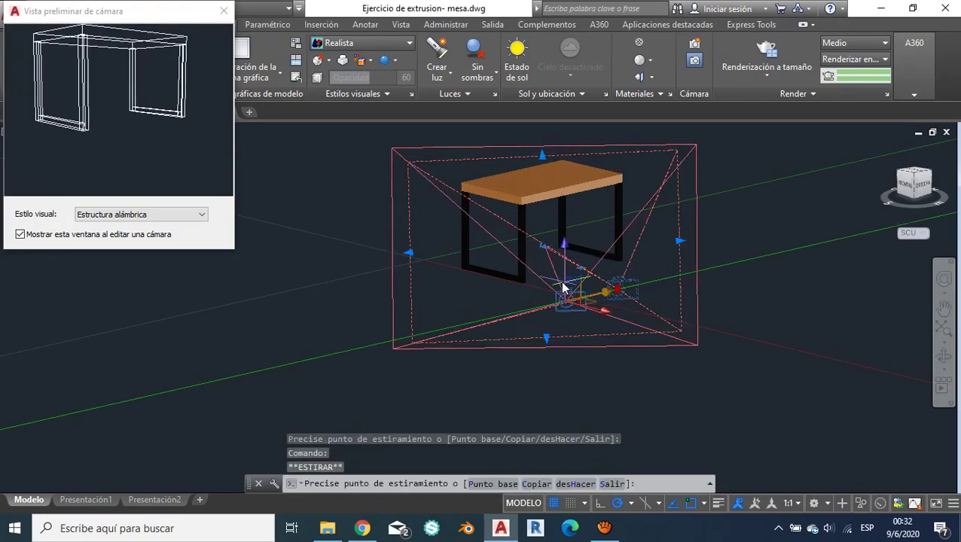
pyautogui.click(548, 302)
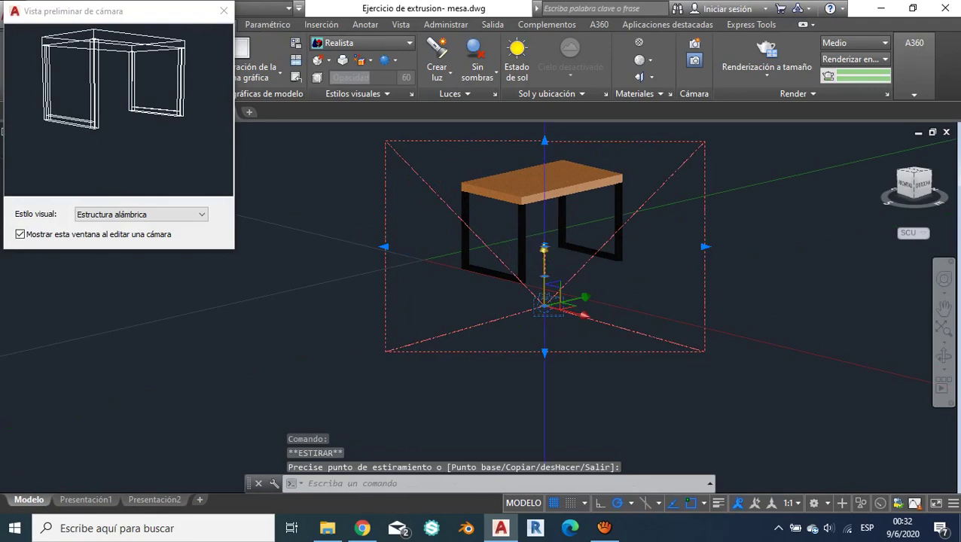
pyautogui.click(542, 261)
pyautogui.click(547, 303)
pyautogui.click(543, 222)
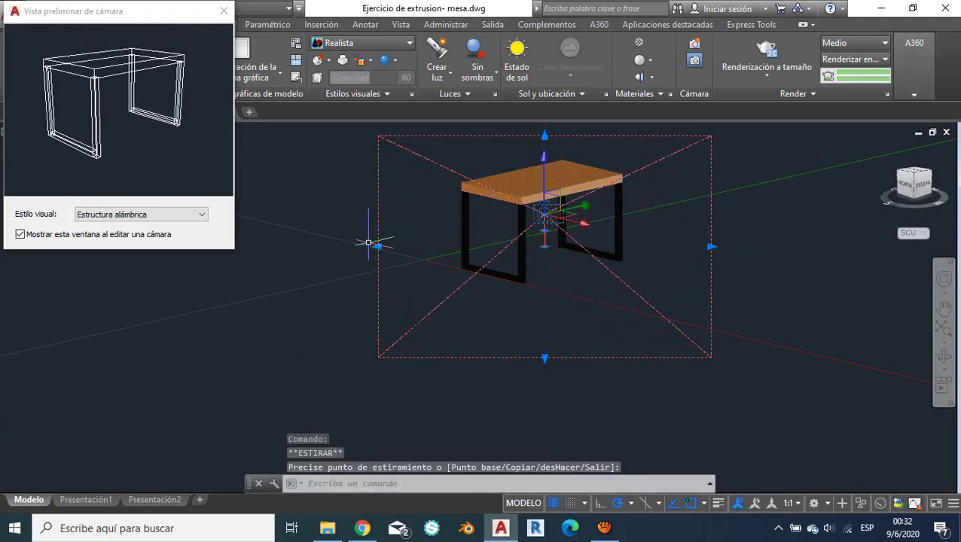
# - Set the camera preview to Realista visual style, then close the preview
pyautogui.click(191, 217)
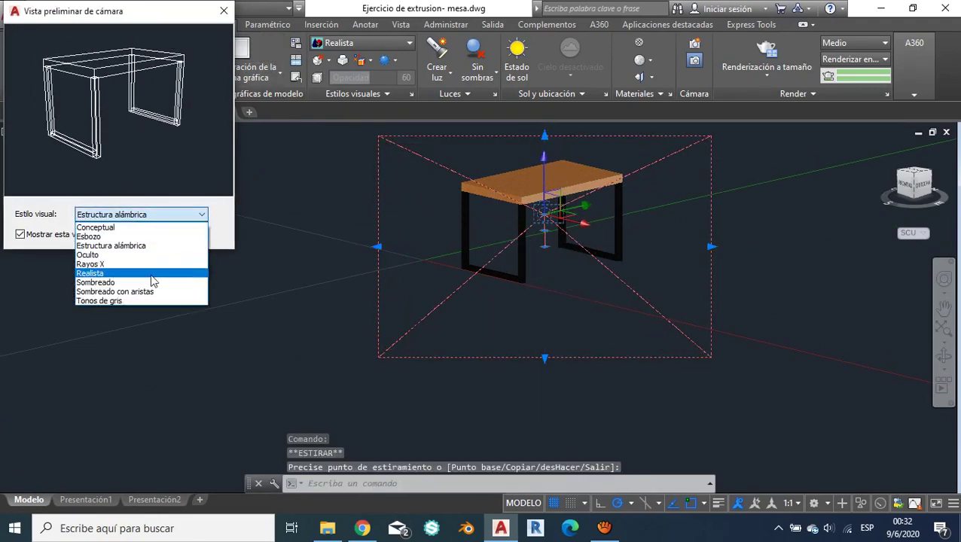
pyautogui.click(142, 274)
pyautogui.click(229, 9)
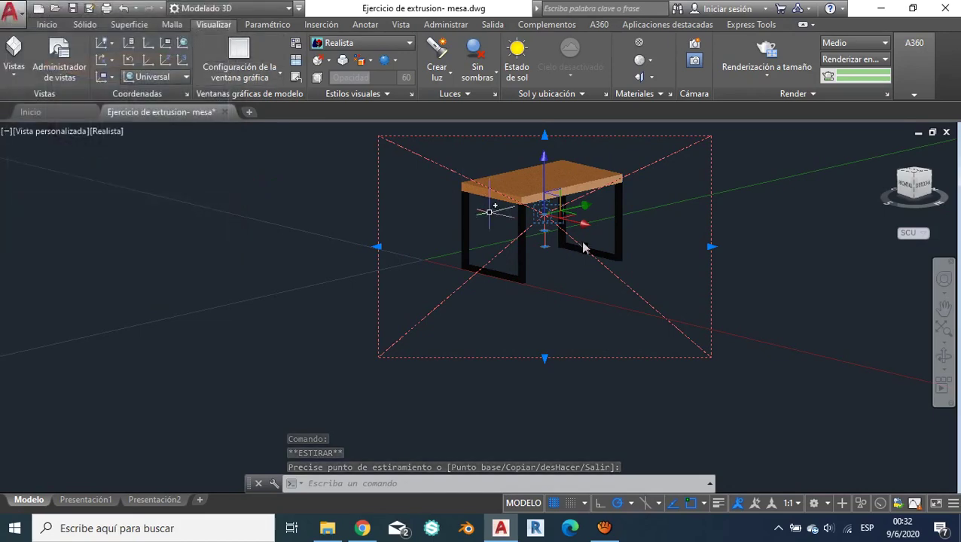
pyautogui.press('Escape')
pyautogui.scroll(3, 587, 260)
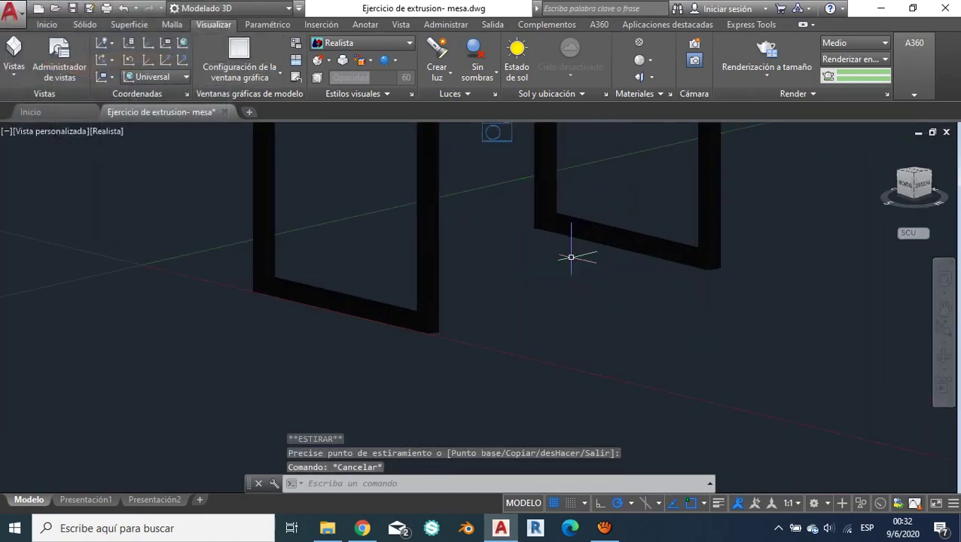
pyautogui.scroll(-2, 576, 256)
# - Draw a thin box slab spanning beneath the table legs, then orbit to check it
pyautogui.click(47, 24)
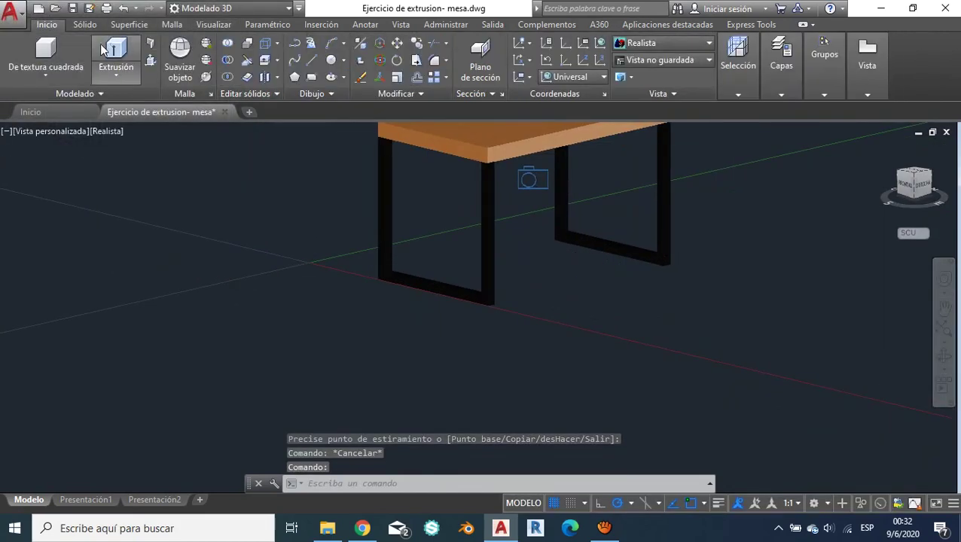
pyautogui.click(46, 49)
pyautogui.click(275, 273)
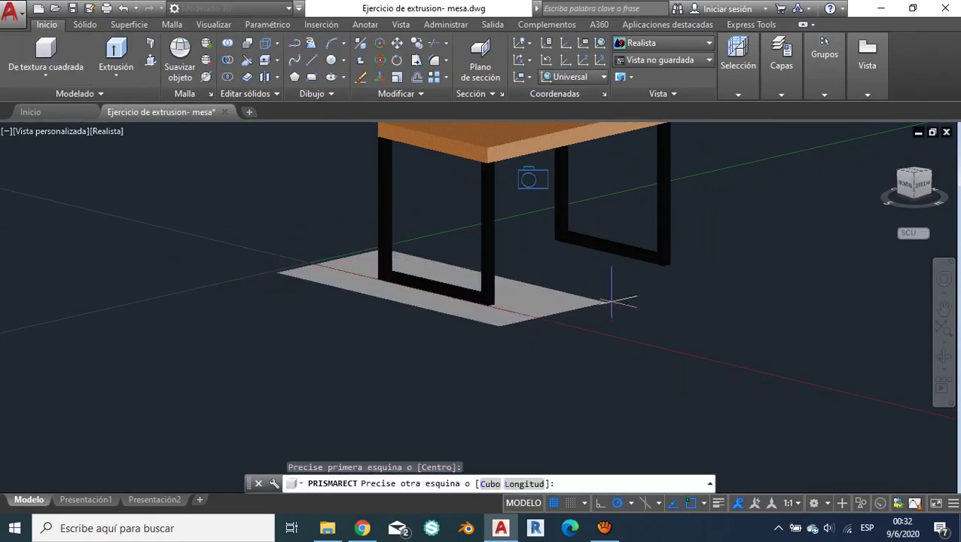
pyautogui.click(797, 279)
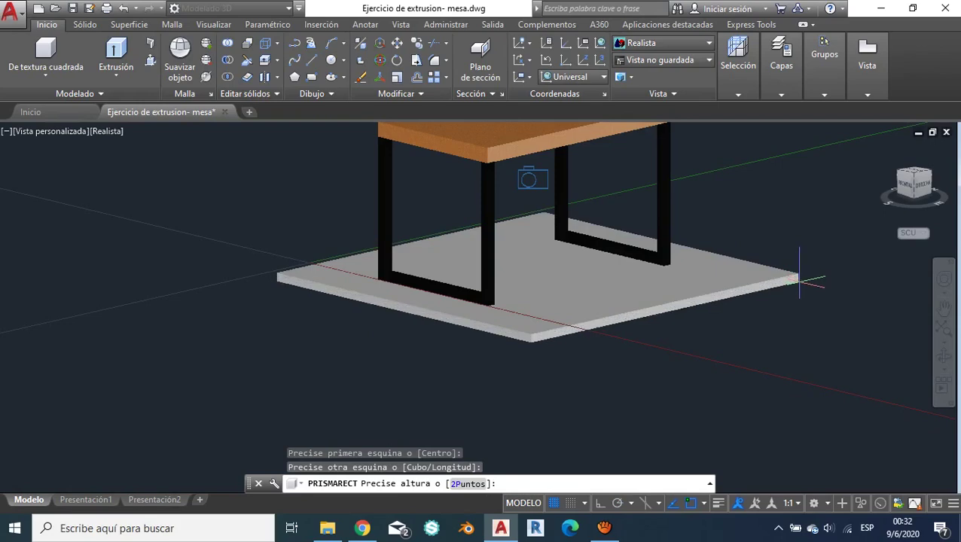
pyautogui.click(799, 275)
pyautogui.click(944, 357)
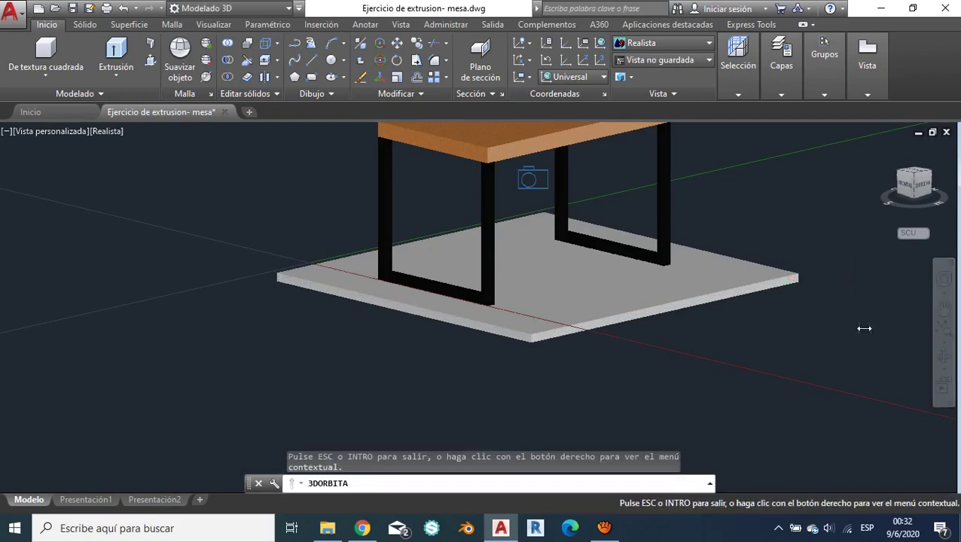
pyautogui.moveTo(862, 324)
pyautogui.mouseDown()
pyautogui.moveTo(847, 292)
pyautogui.moveTo(828, 333)
pyautogui.moveTo(627, 247)
pyautogui.moveTo(604, 212)
pyautogui.mouseUp()
pyautogui.press('Escape')
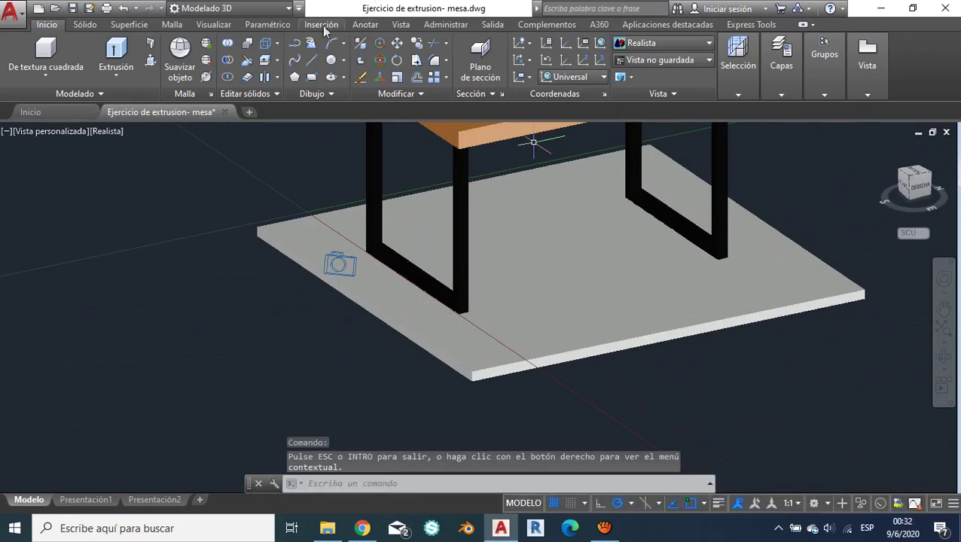
# - Search the materials library for 'pie' (stone) and clear the stray command entry
pyautogui.click(402, 25)
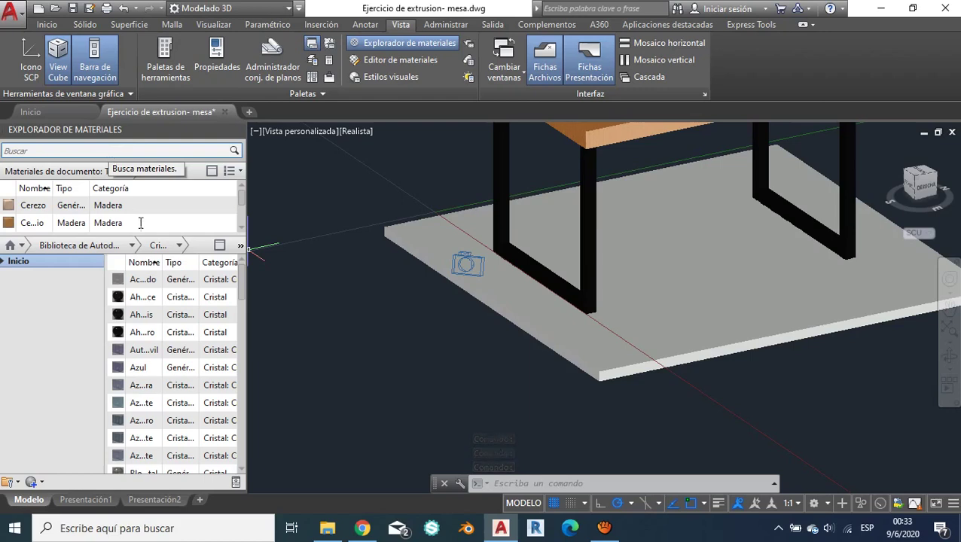
pyautogui.write('piedra')
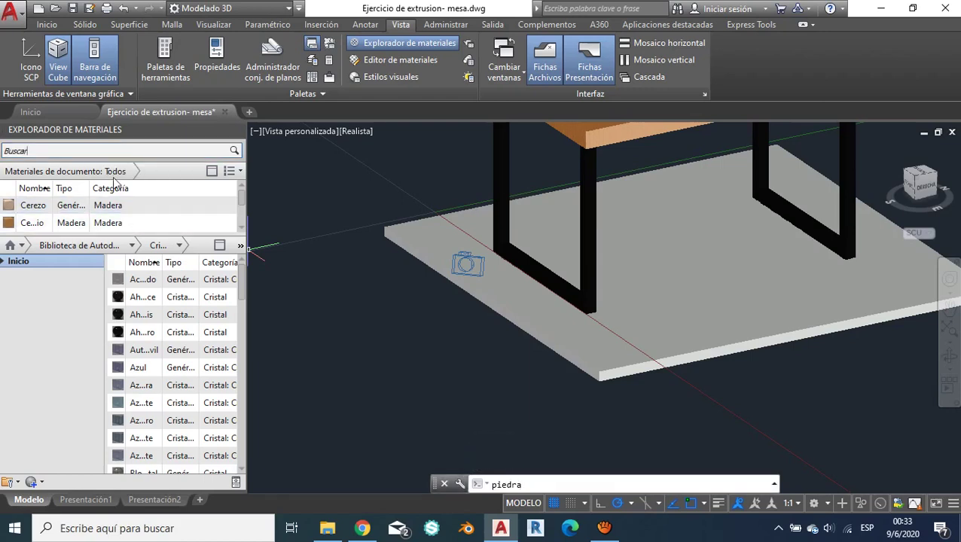
pyautogui.click(76, 151)
pyautogui.click(59, 156)
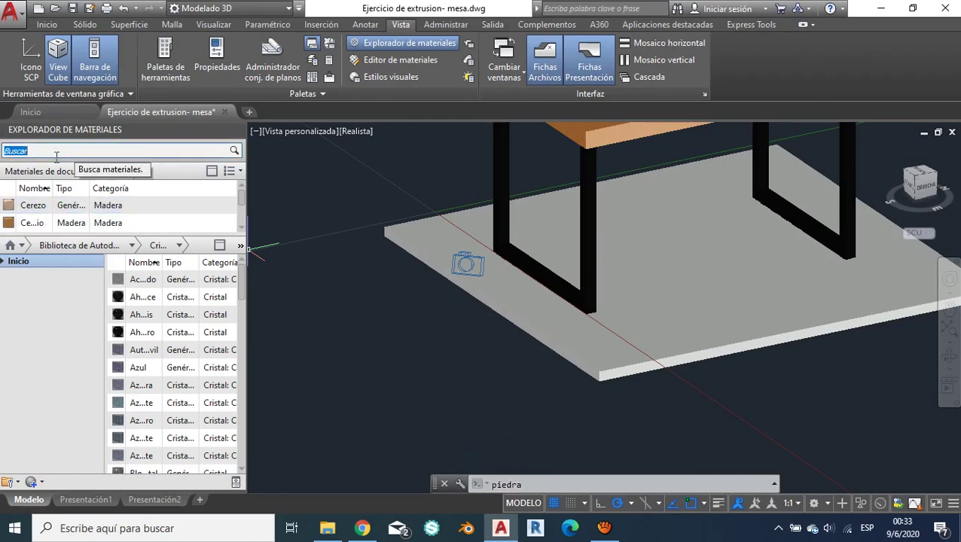
pyautogui.write('pi')
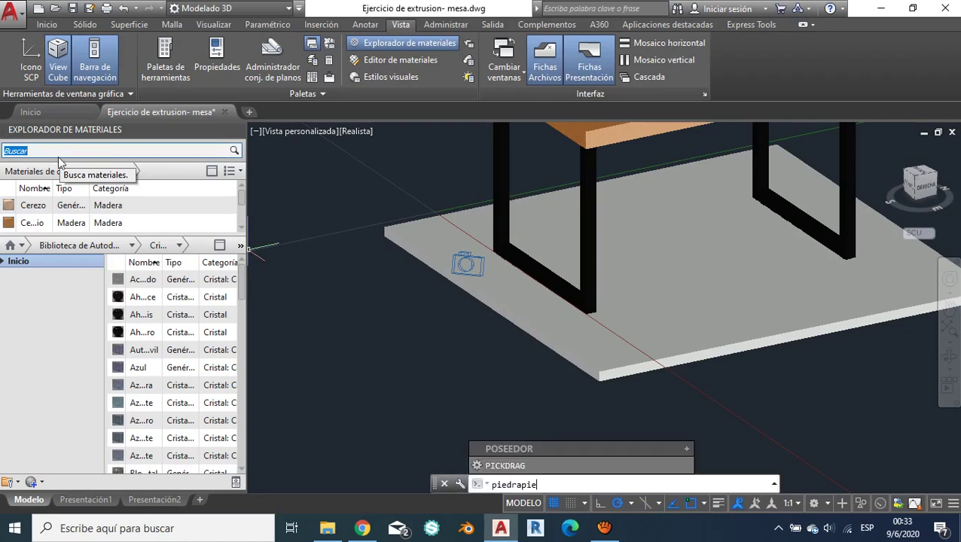
pyautogui.write('e')
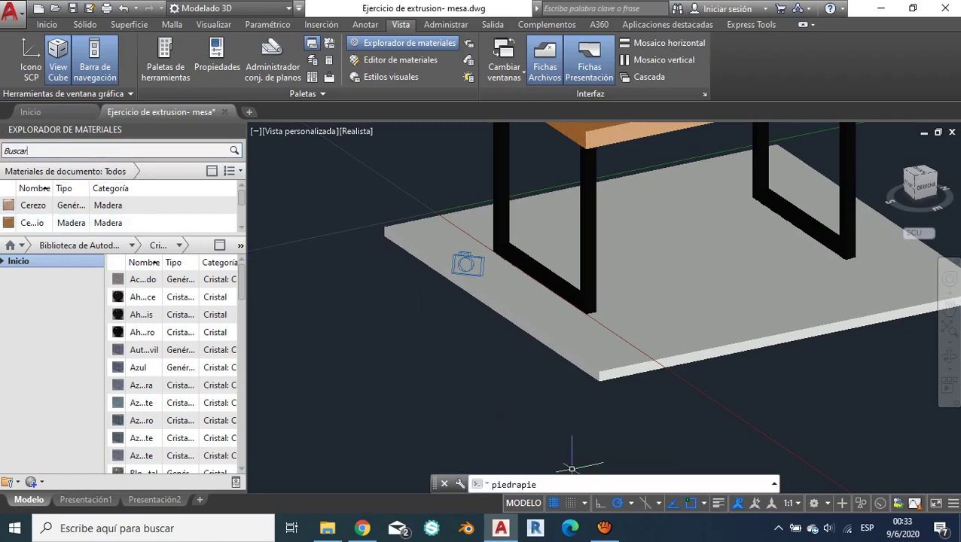
pyautogui.press('Escape')
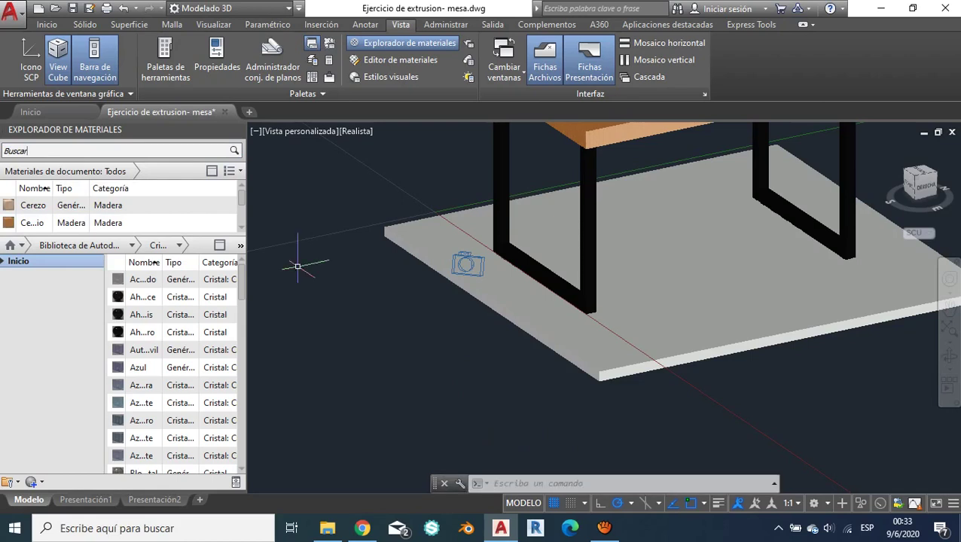
# - Switch the library category to Madera and scroll through the wood materials
pyautogui.click(179, 245)
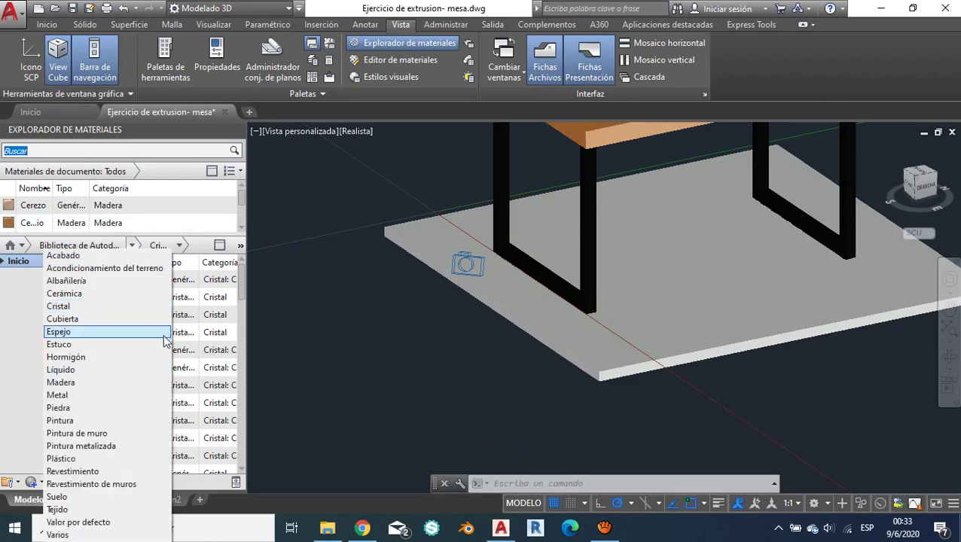
pyautogui.click(88, 387)
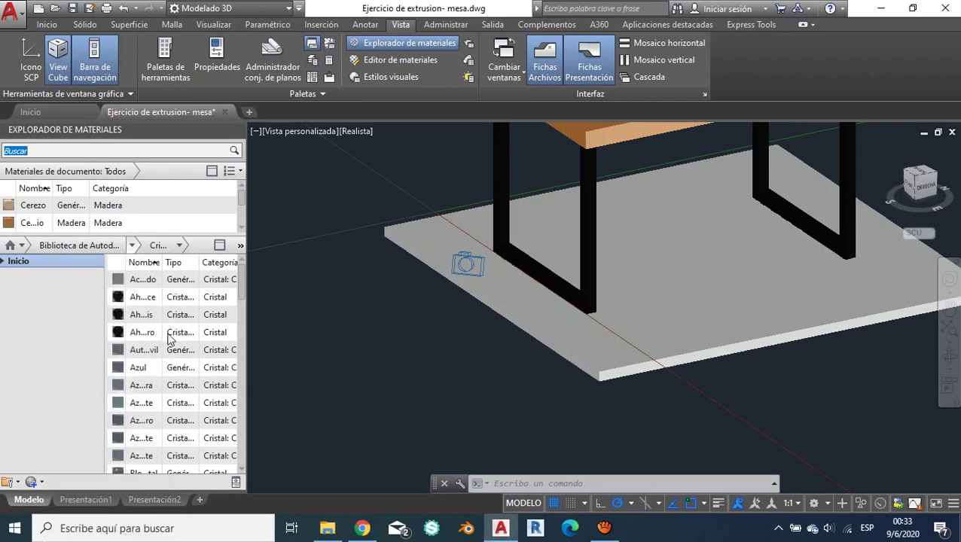
pyautogui.scroll(-3, 241, 392)
pyautogui.scroll(-3, 240, 393)
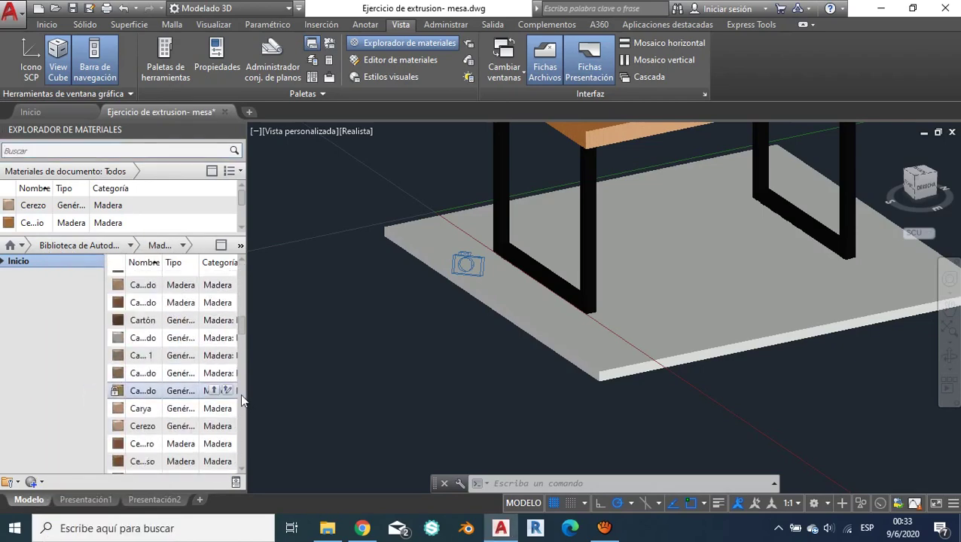
pyautogui.scroll(-3, 242, 397)
# - Widen the Materials Browser and apply a wood material to the floor slab
pyautogui.moveTo(246, 403); pyautogui.dragTo(357, 403)
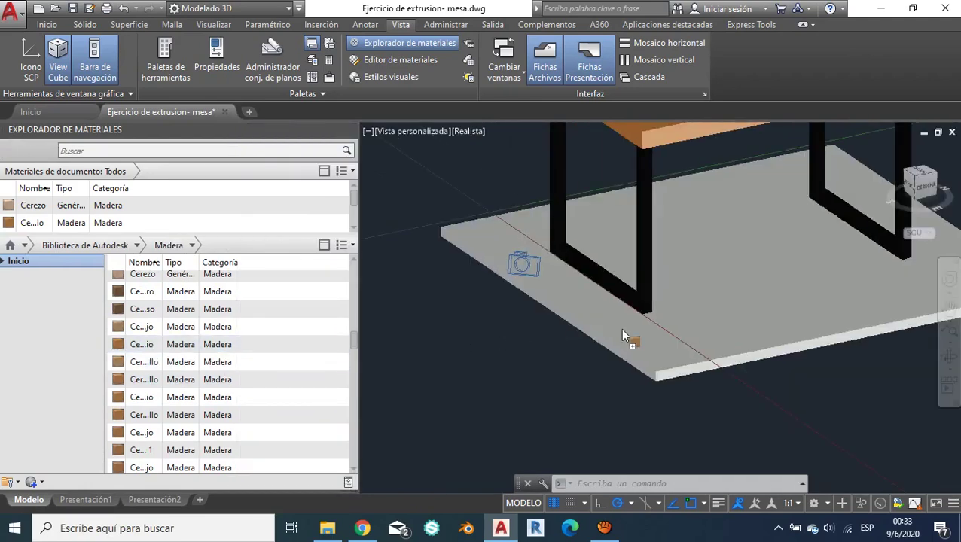
pyautogui.moveTo(622, 336); pyautogui.dragTo(623, 336)
pyautogui.scroll(3, 215, 307)
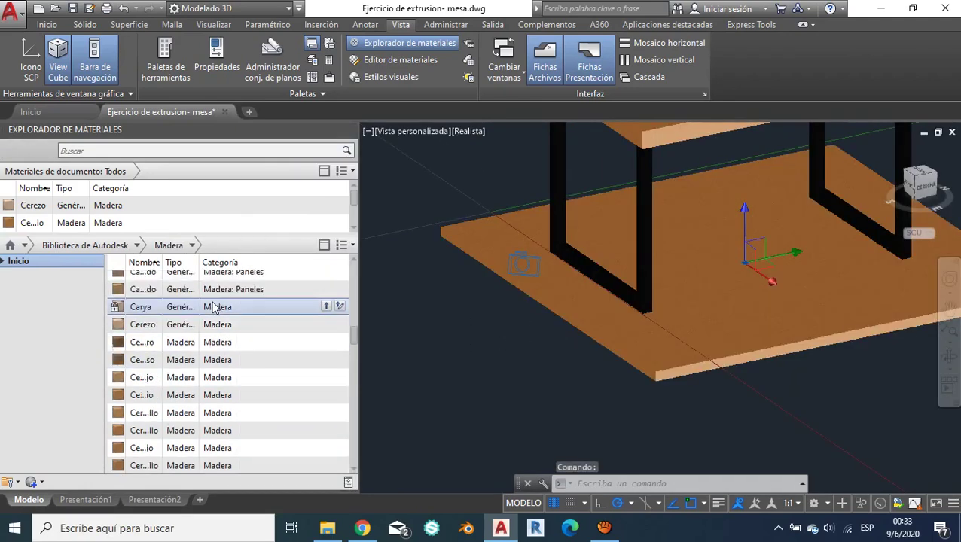
pyautogui.scroll(3, 215, 307)
pyautogui.scroll(3, 214, 306)
pyautogui.scroll(-2, 215, 307)
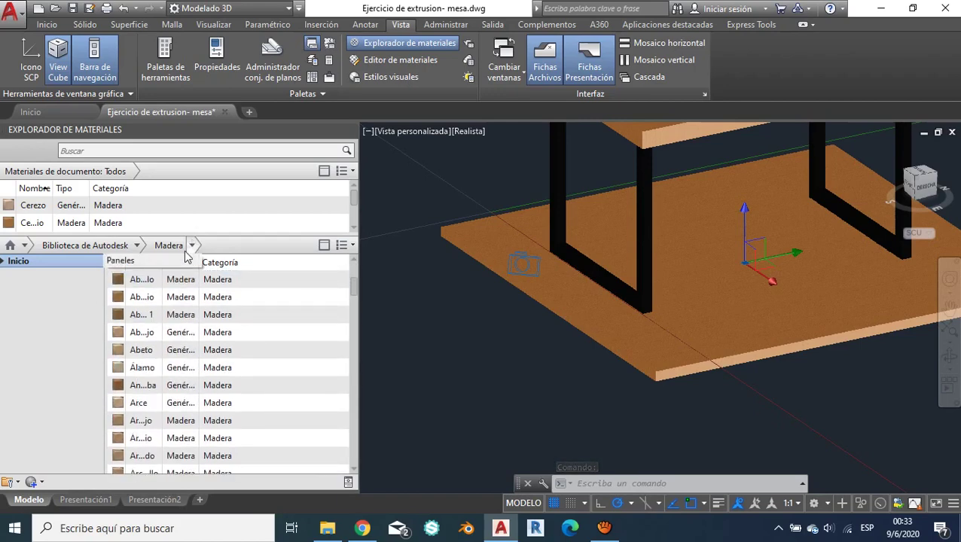
# - Apply the Paneles Cartón material to the floor slab instead
pyautogui.click(184, 261)
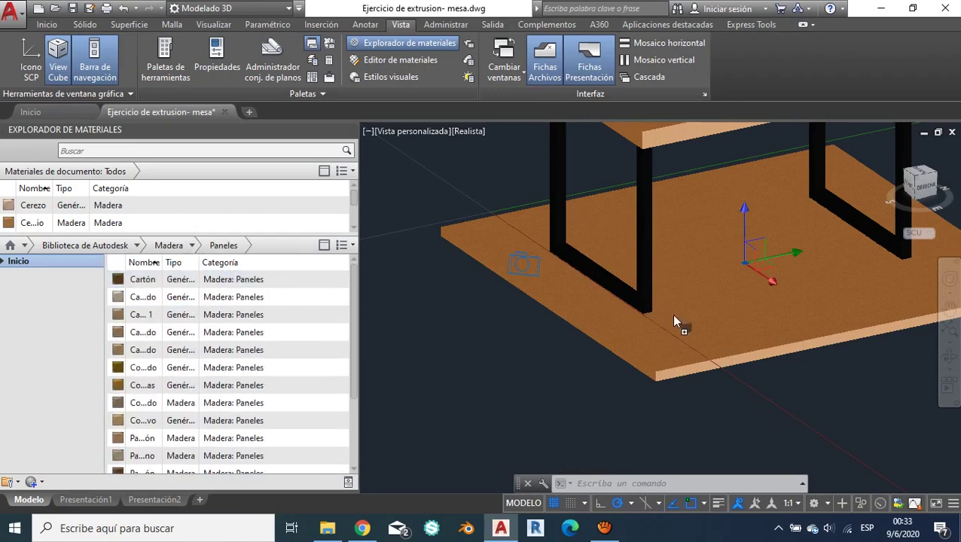
pyautogui.moveTo(674, 321); pyautogui.dragTo(674, 321)
pyautogui.scroll(2, 588, 343)
pyautogui.scroll(2, 587, 344)
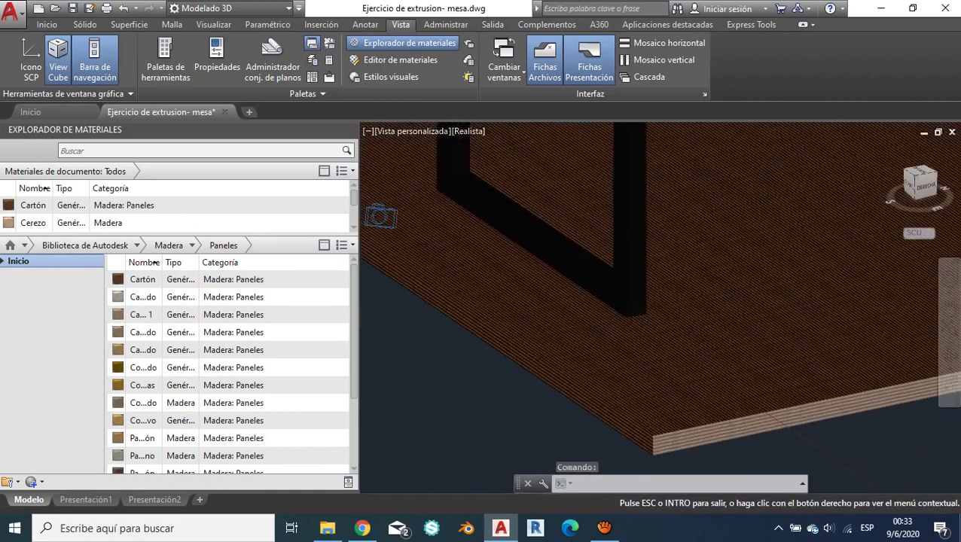
pyautogui.press('Escape')
# - Apply a Cerámica: Azulejo tile to the slab and close the Materials Browser
pyautogui.click(136, 246)
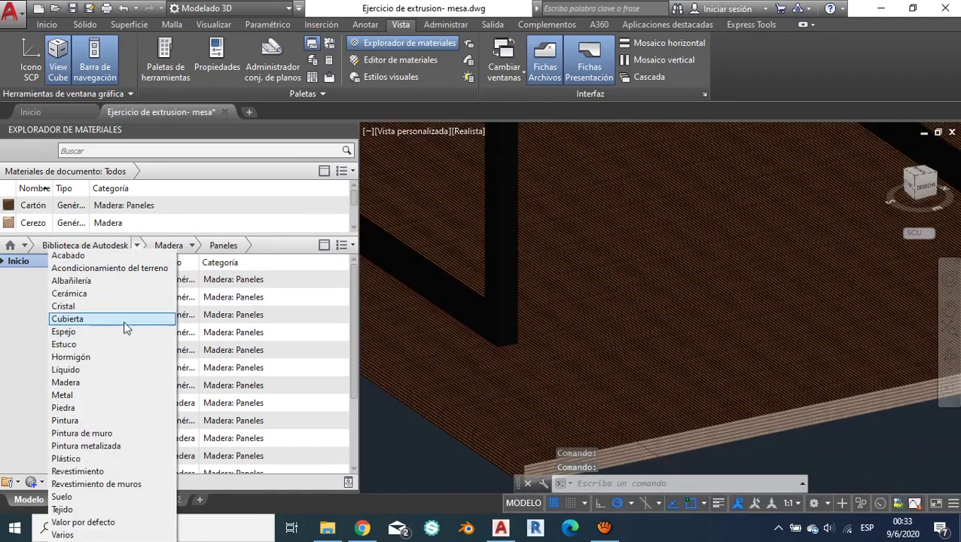
pyautogui.click(106, 293)
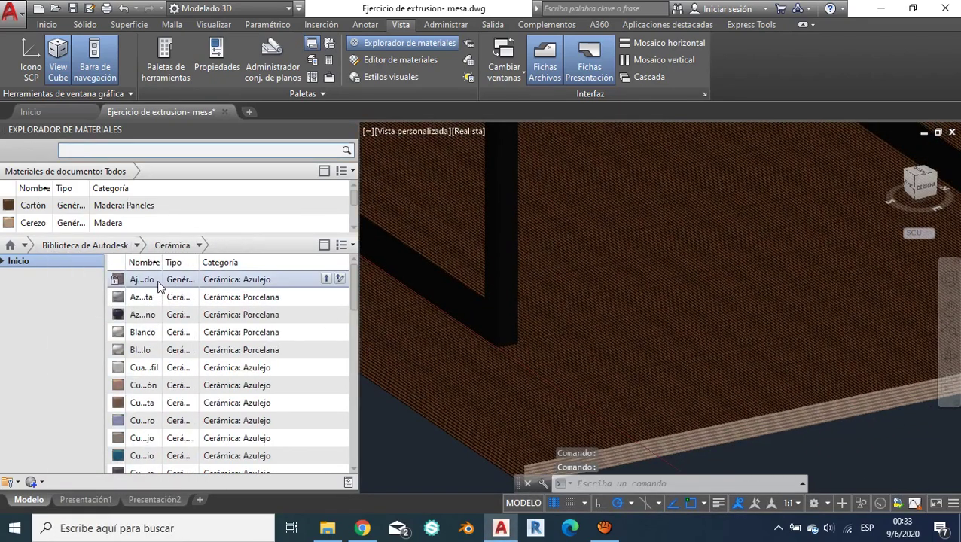
pyautogui.moveTo(159, 287); pyautogui.dragTo(783, 362)
pyautogui.scroll(-2, 735, 358)
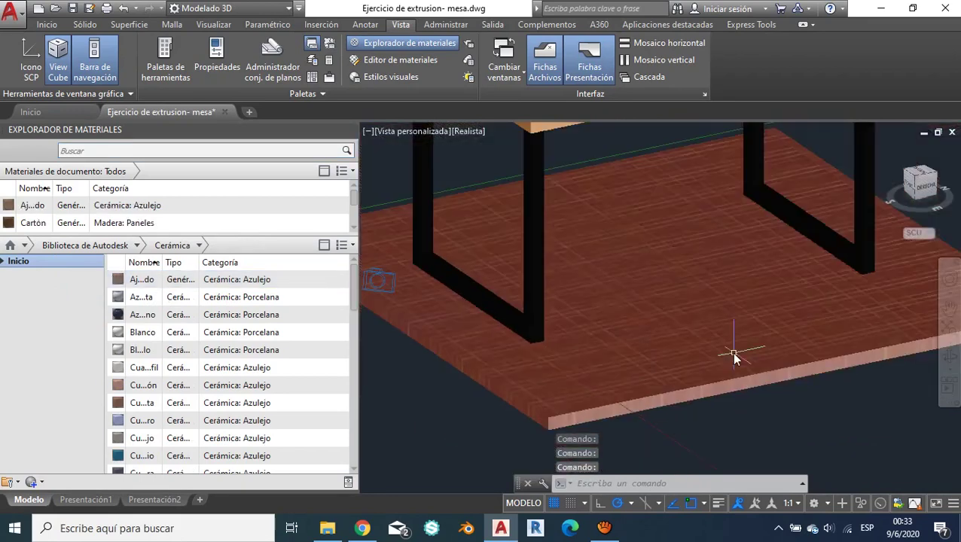
pyautogui.click(351, 129)
pyautogui.scroll(-2, 436, 257)
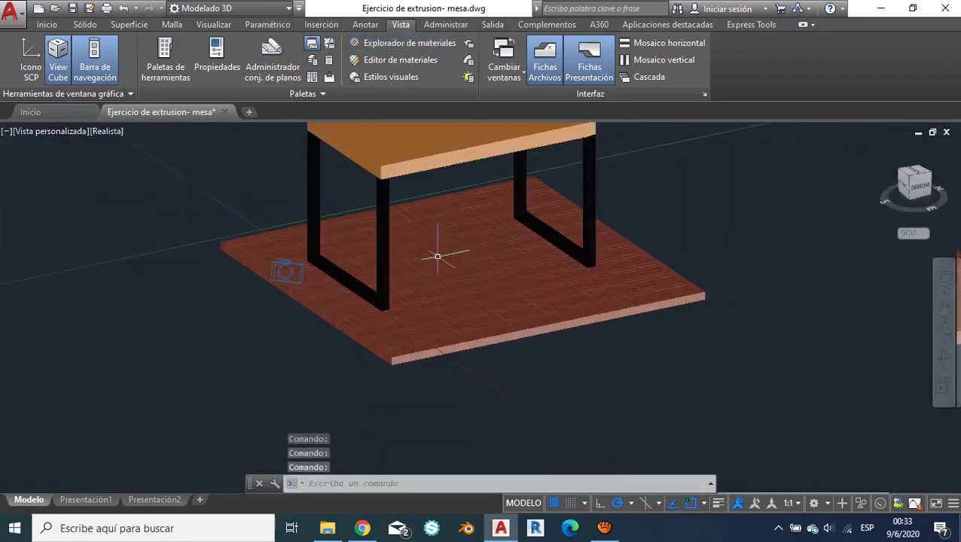
pyautogui.scroll(-2, 489, 273)
pyautogui.scroll(3, 654, 309)
# - Pan and orbit the scene to a more frontal view of the table
pyautogui.moveTo(655, 309); pyautogui.dragTo(825, 336, button='middle')
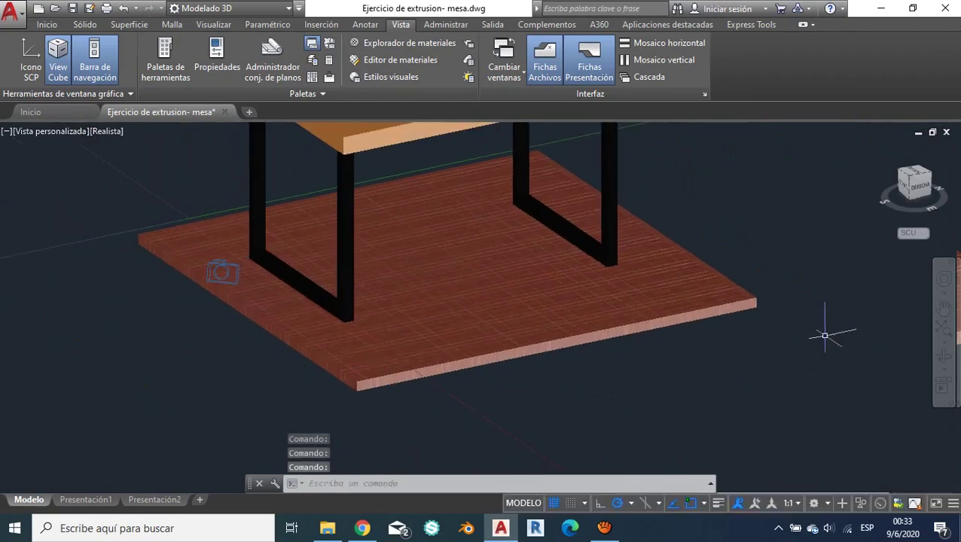
pyautogui.moveTo(791, 298)
pyautogui.keyDown('shift'); pyautogui.mouseDown(button='middle')
pyautogui.moveTo(836, 290)
pyautogui.moveTo(572, 283)
pyautogui.moveTo(582, 317)
pyautogui.moveTo(566, 321)
pyautogui.mouseUp(button='middle'); pyautogui.keyUp('shift')
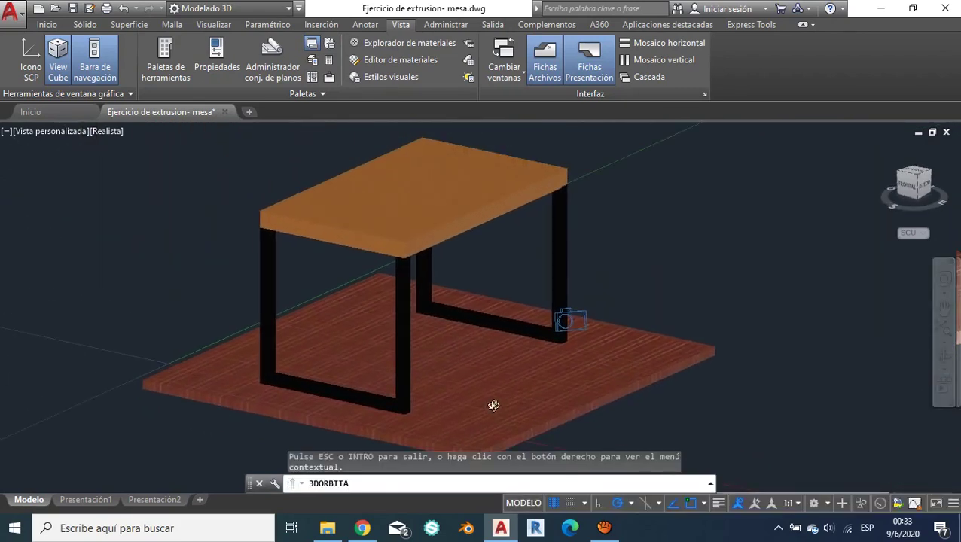
pyautogui.keyDown('shift'); pyautogui.moveTo(493, 406); pyautogui.dragTo(515, 392, button='middle'); pyautogui.keyUp('shift')
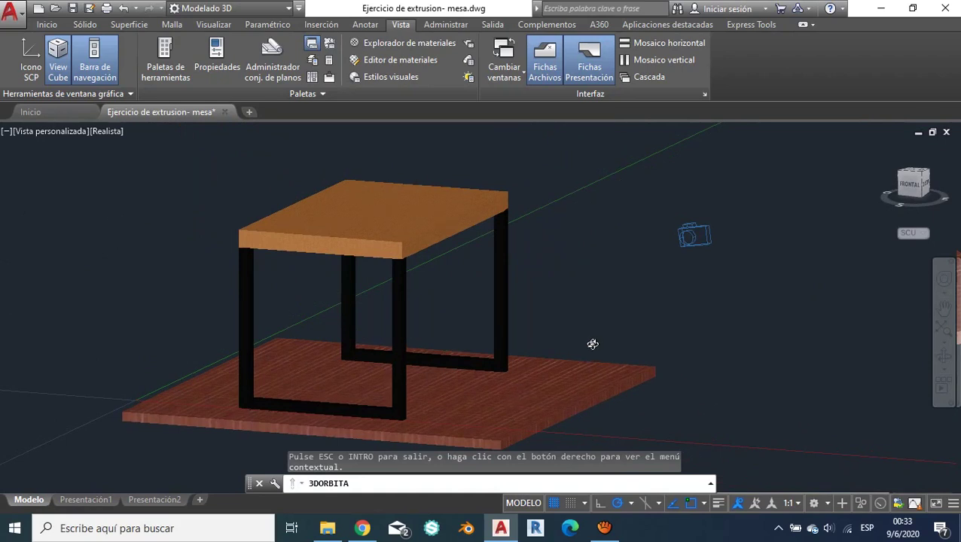
pyautogui.keyDown('shift'); pyautogui.moveTo(592, 344); pyautogui.dragTo(590, 348, button='middle'); pyautogui.keyUp('shift')
# - Preview the scene camera's view, then close the preview
pyautogui.click(706, 237)
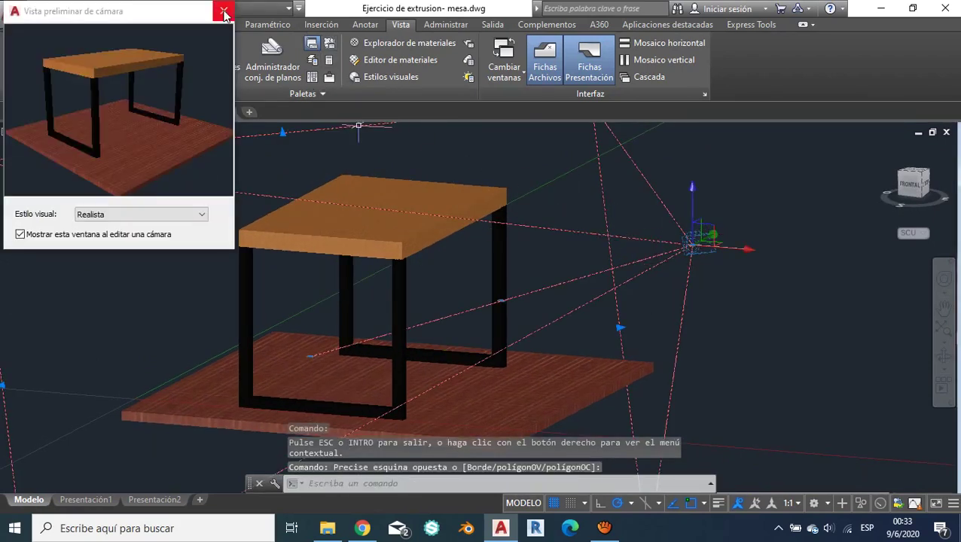
pyautogui.click(223, 11)
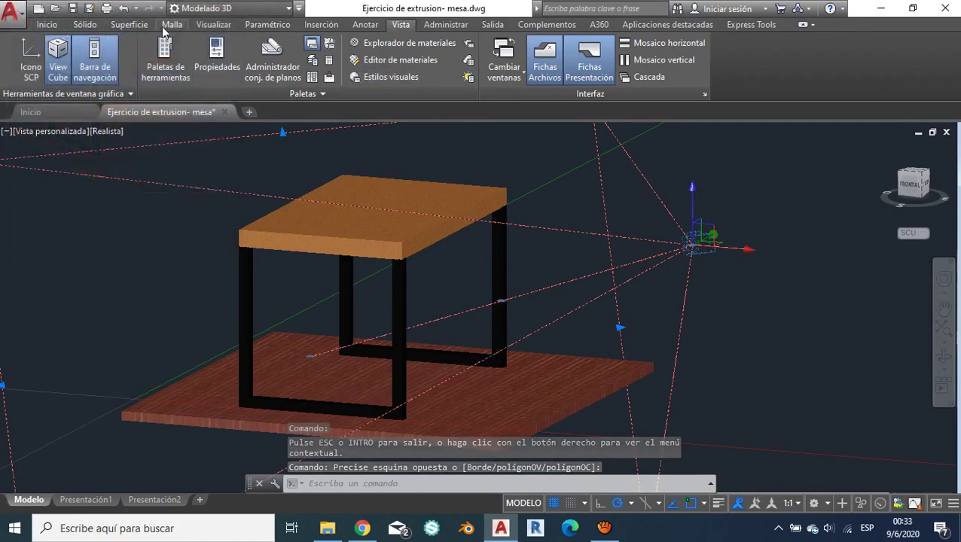
pyautogui.click(214, 25)
# - Start A360 cloud rendering and sign in with the account e-mail and password
pyautogui.click(912, 56)
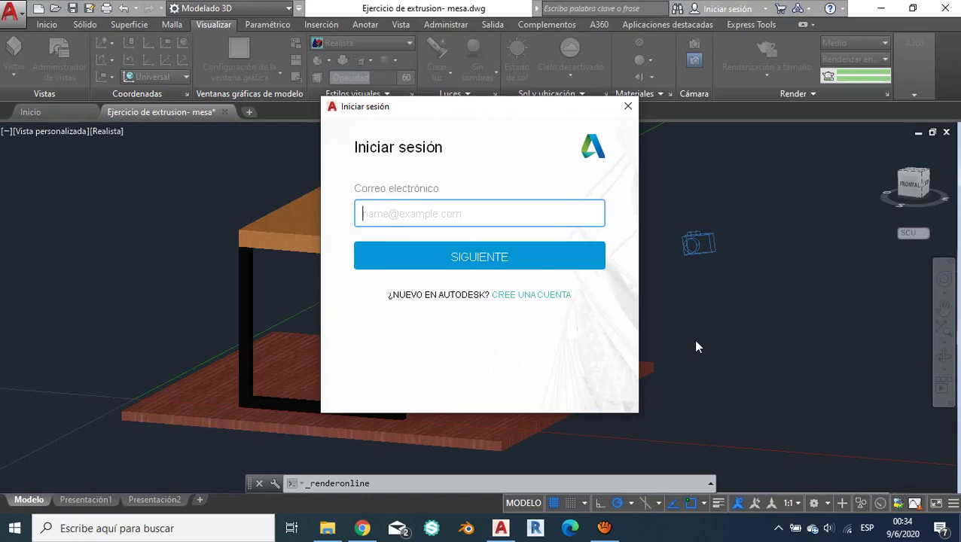
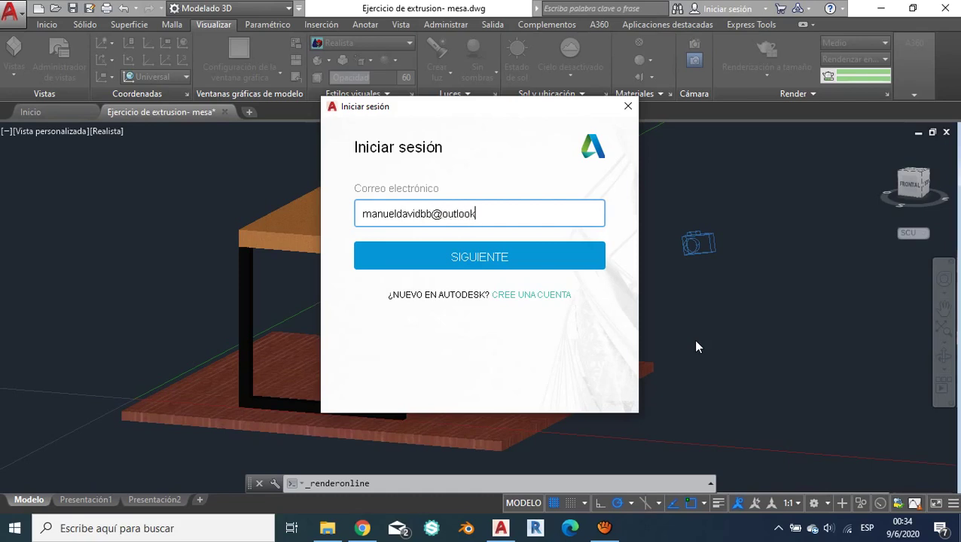
pyautogui.press('Return')
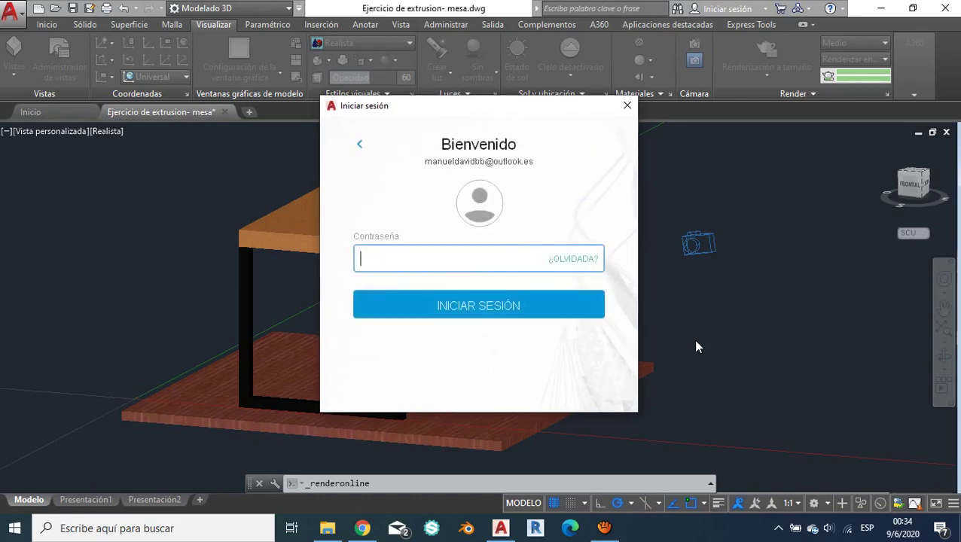
pyautogui.write('••••••••••')
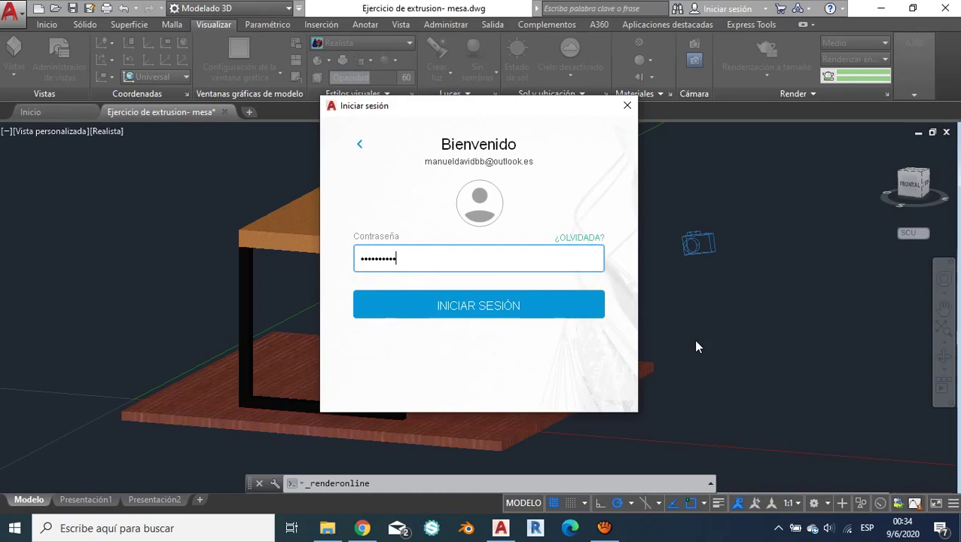
pyautogui.write('••')
pyautogui.press('Return')
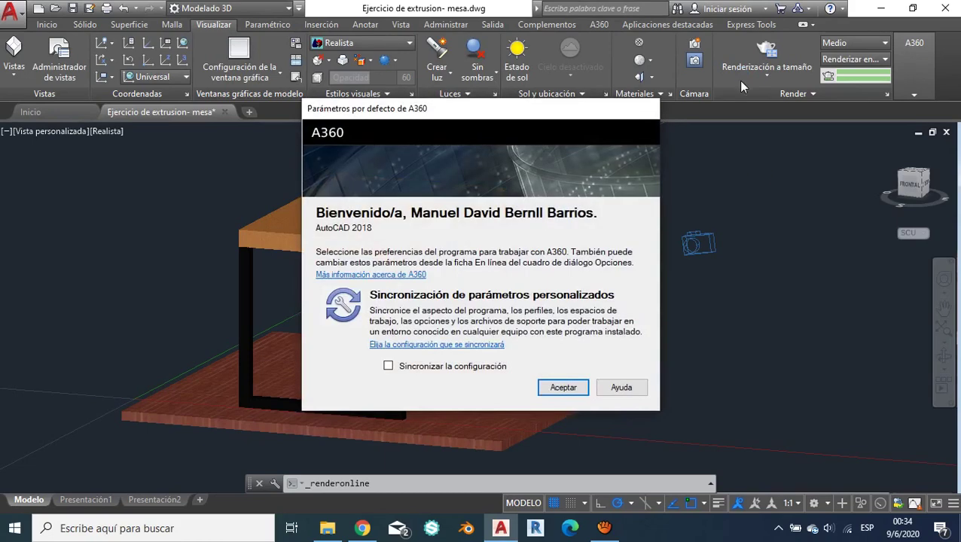
# - Accept the A360 settings, save the drawing, and reopen Renderizar en la nube
pyautogui.click(578, 386)
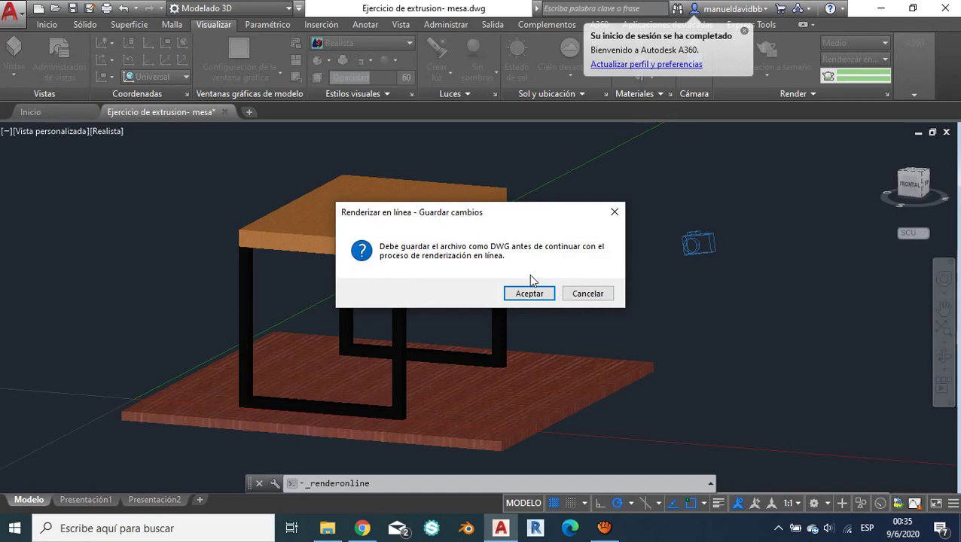
pyautogui.click(536, 293)
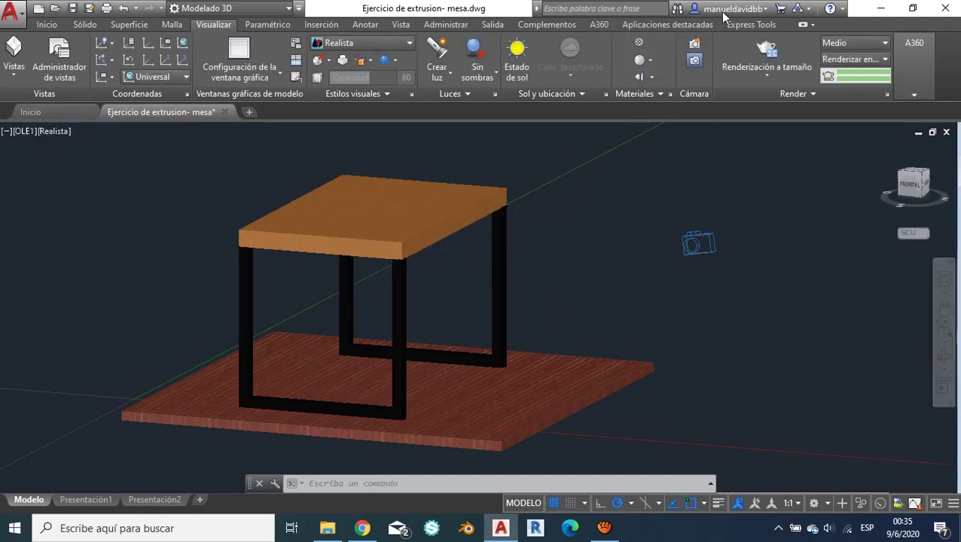
pyautogui.hotkey('ctrl', 's')
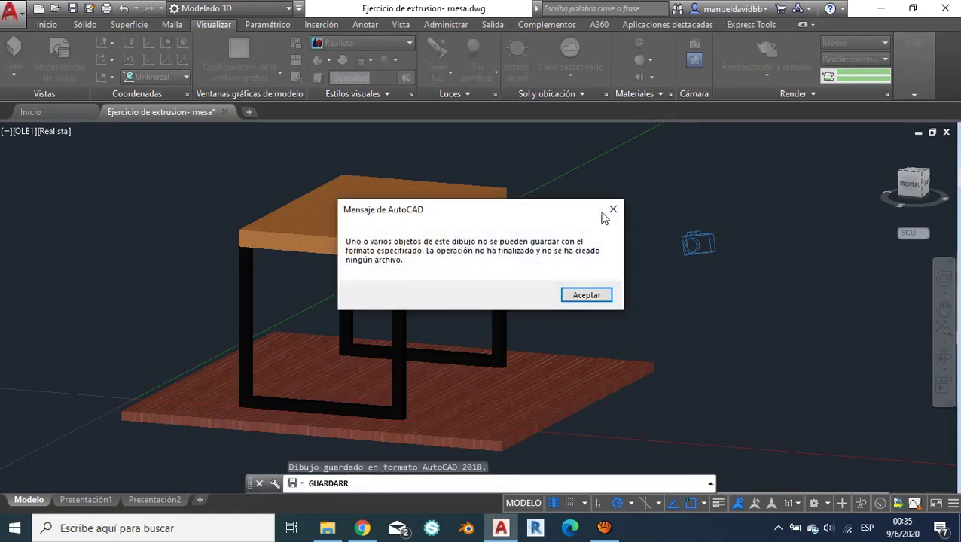
pyautogui.click(609, 298)
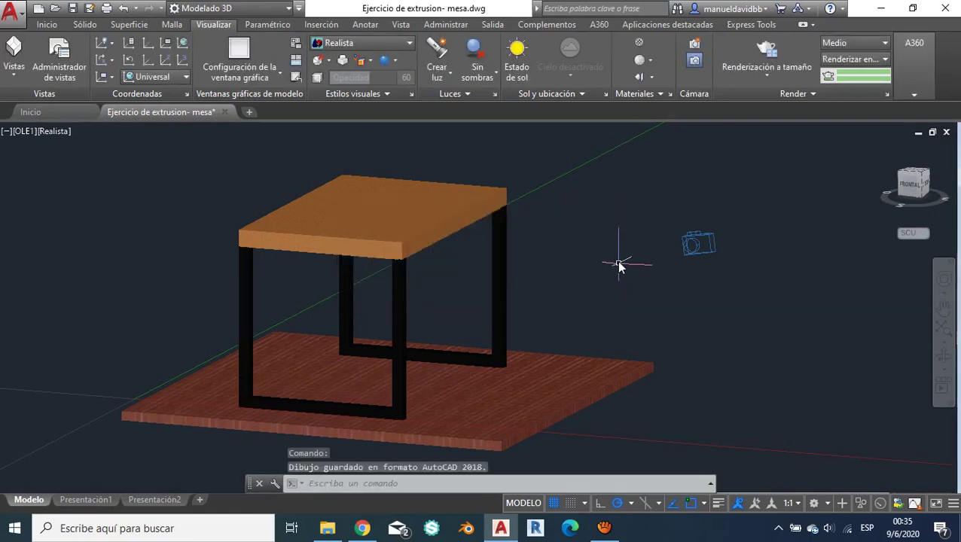
pyautogui.click(603, 222)
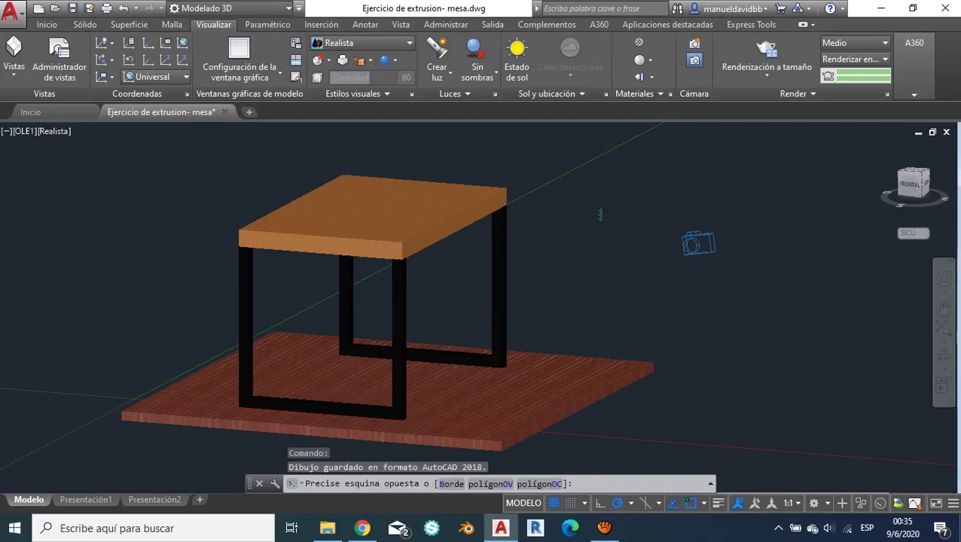
pyautogui.click(601, 222)
pyautogui.moveTo(913, 93)
pyautogui.click(860, 130)
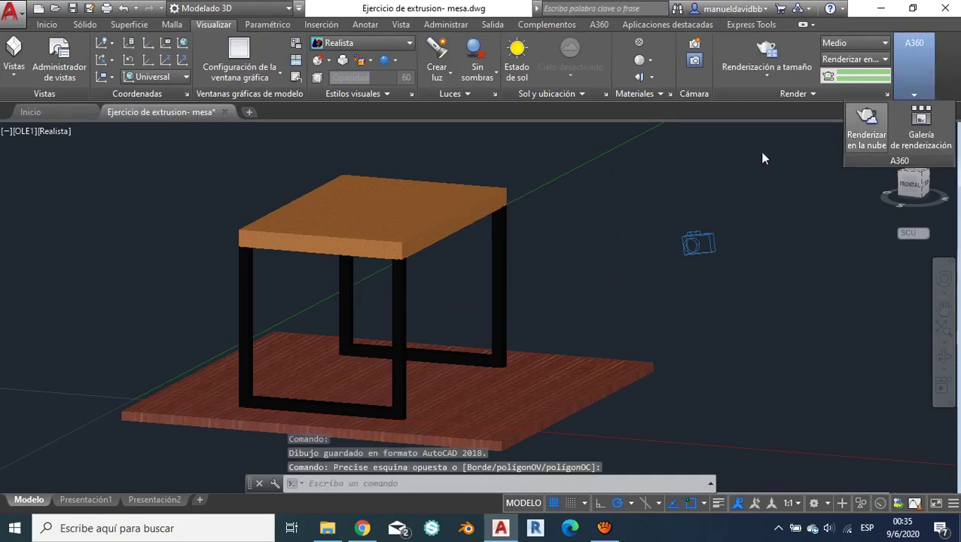
pyautogui.click(527, 293)
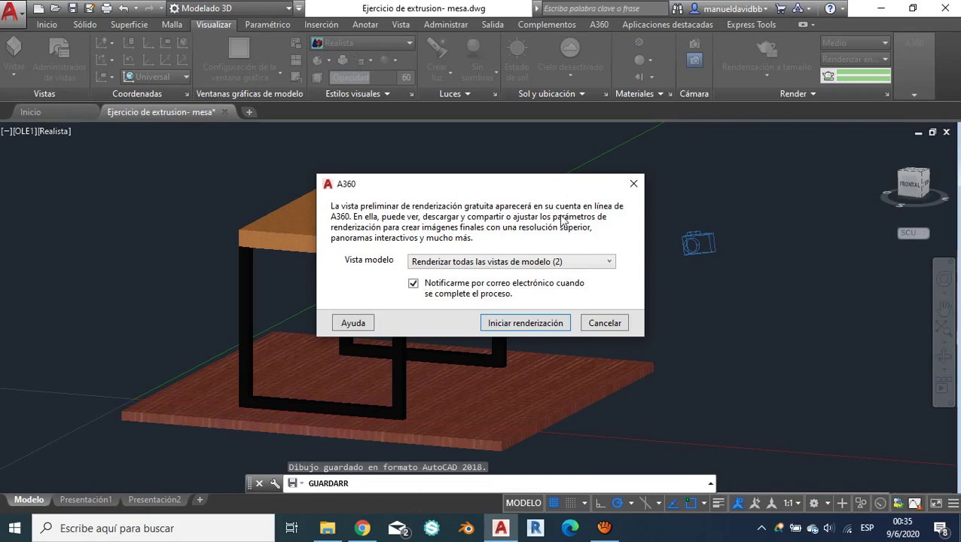
# - Set Vista modelo to Cámara1 and start the cloud render with e-mail notification on
pyautogui.click(571, 261)
pyautogui.click(503, 292)
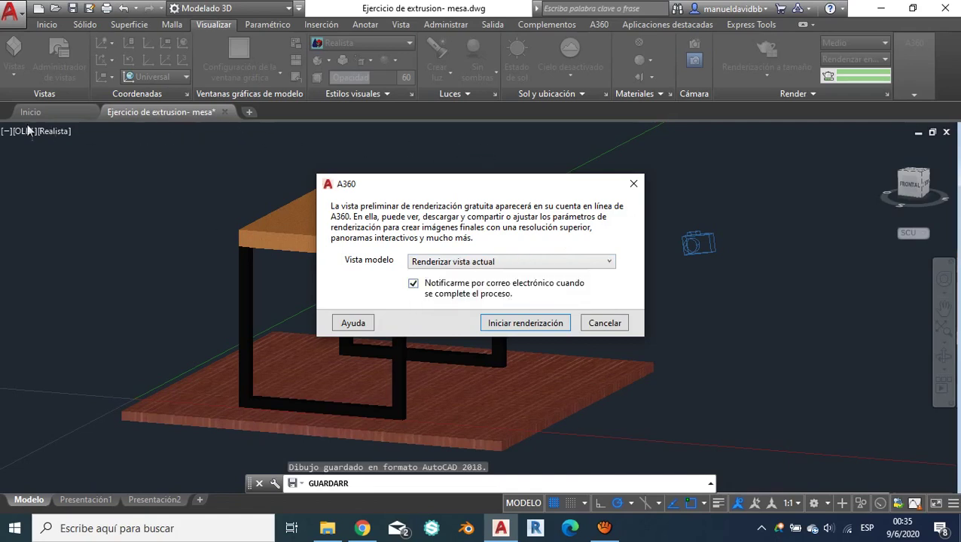
pyautogui.click(562, 262)
pyautogui.click(503, 304)
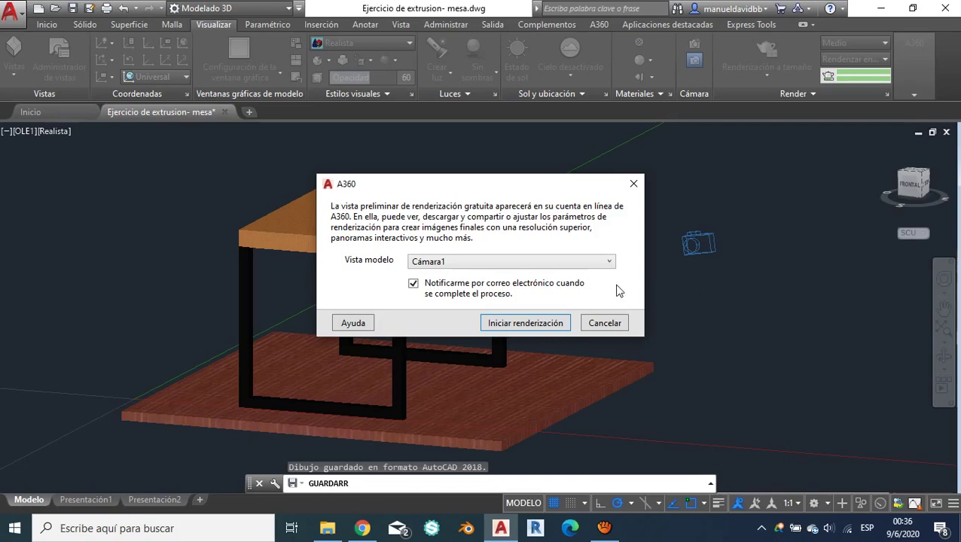
pyautogui.click(537, 329)
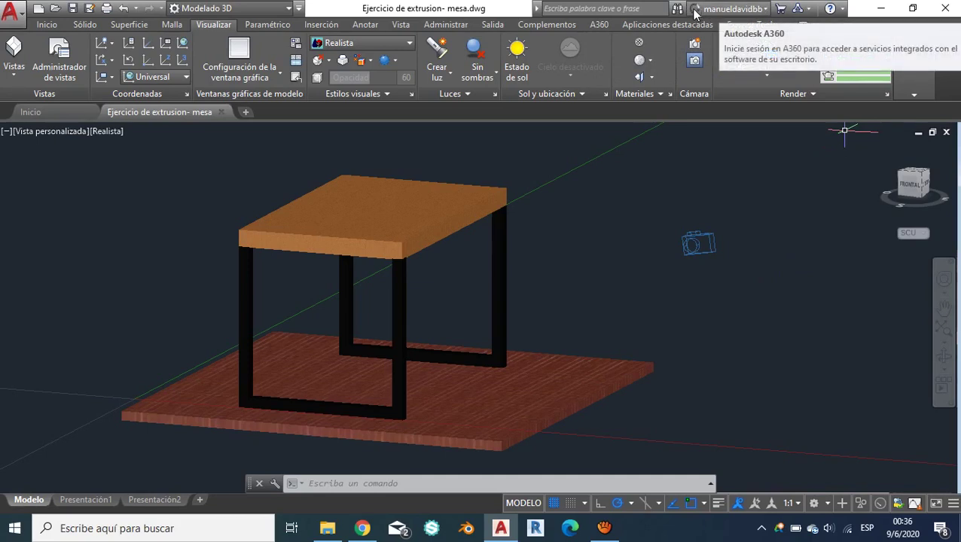
pyautogui.moveTo(914, 67)
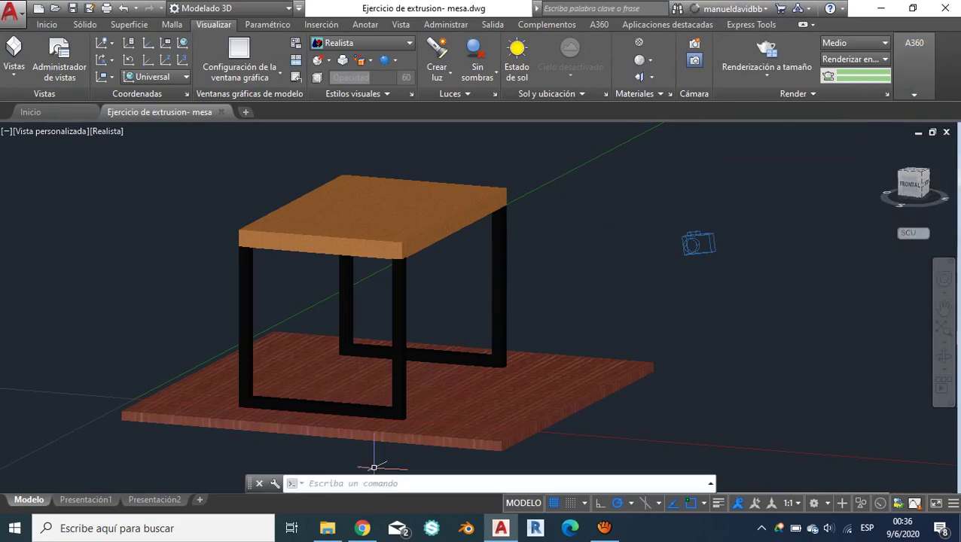
# - In Chrome, search 'my rendering' and open the Autodesk® Rendering - Gallery result
pyautogui.click(363, 528)
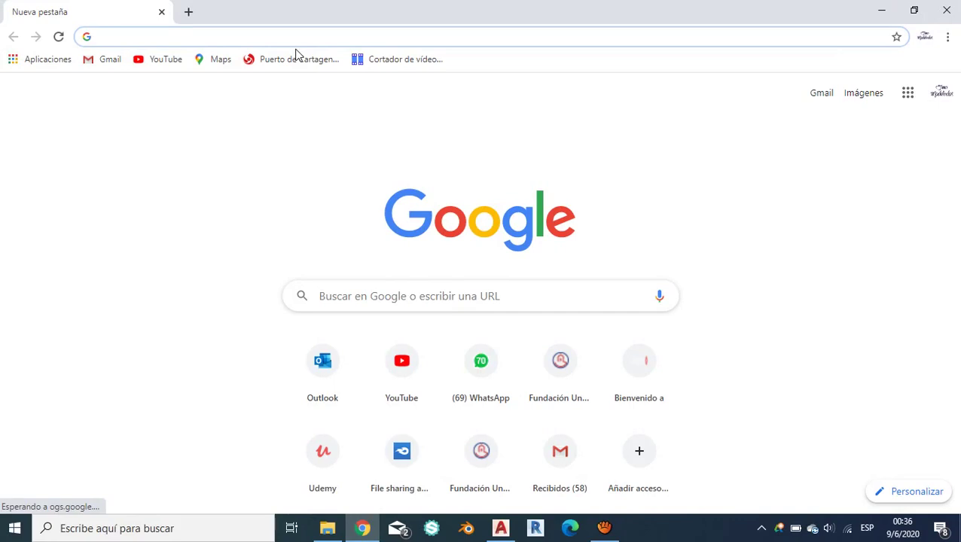
pyautogui.write('my rendering')
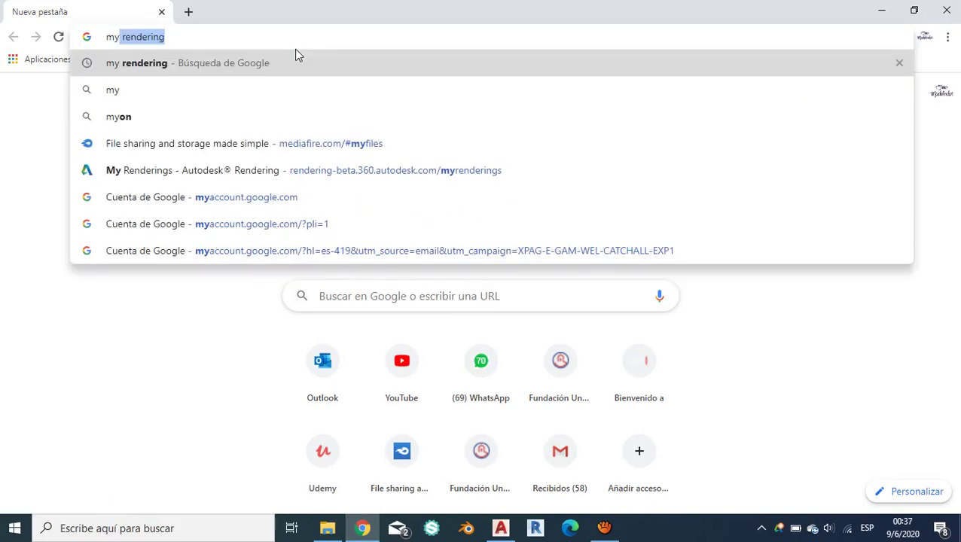
pyautogui.press('Return')
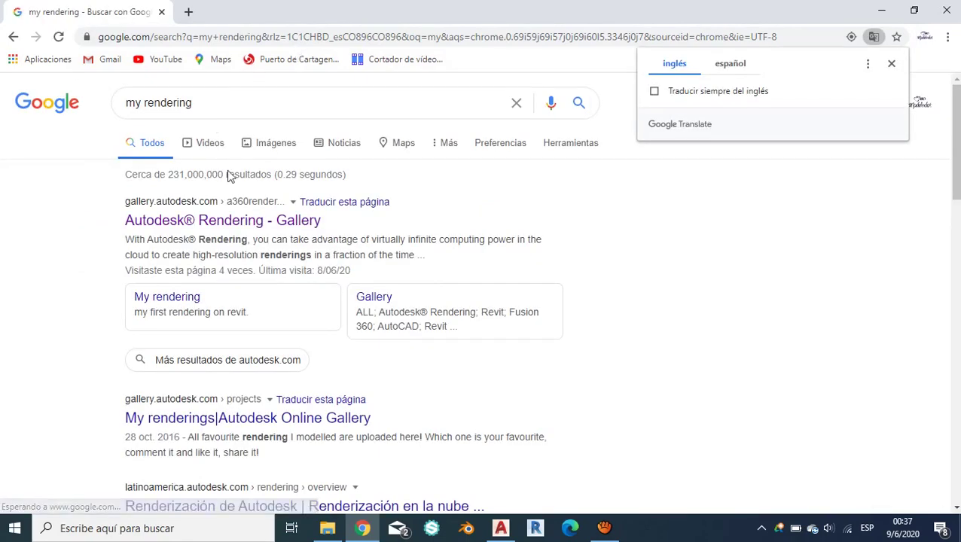
pyautogui.click(264, 222)
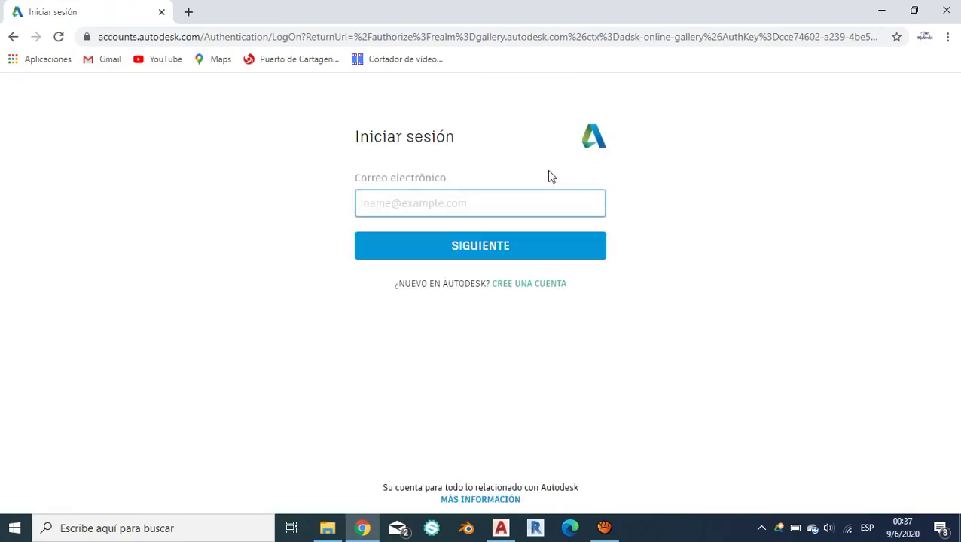
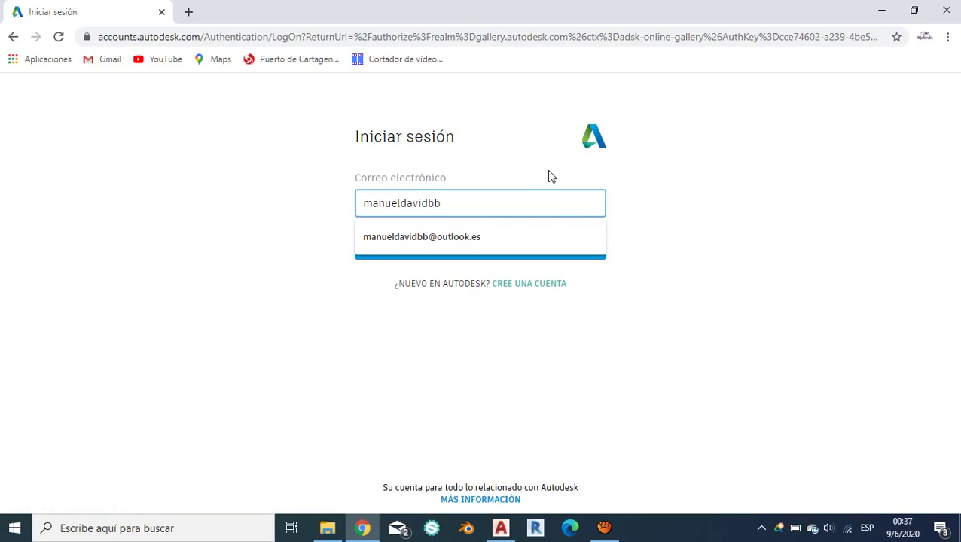
# - Sign in to Autodesk Rendering by entering the account e-mail and then the account password
pyautogui.press('Return')
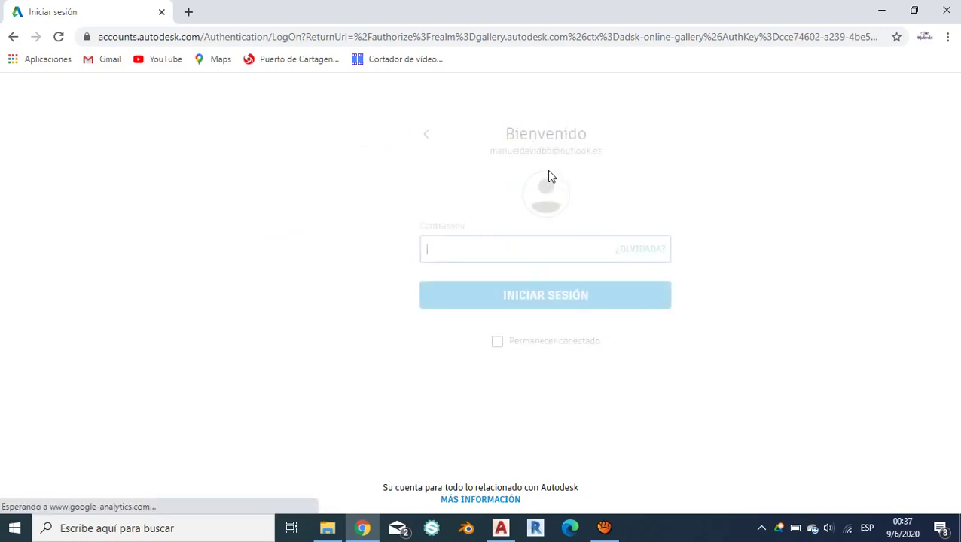
pyautogui.write('•••••')
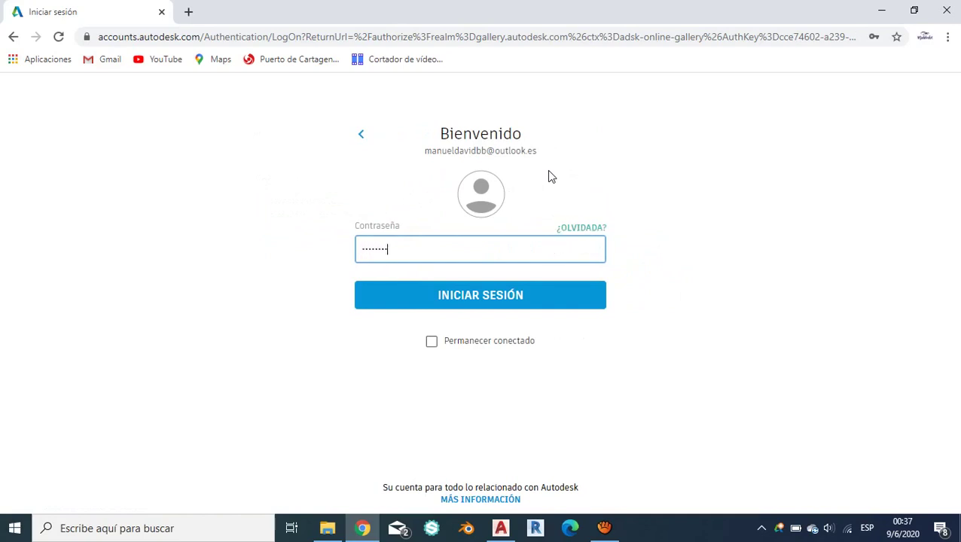
pyautogui.press('Return')
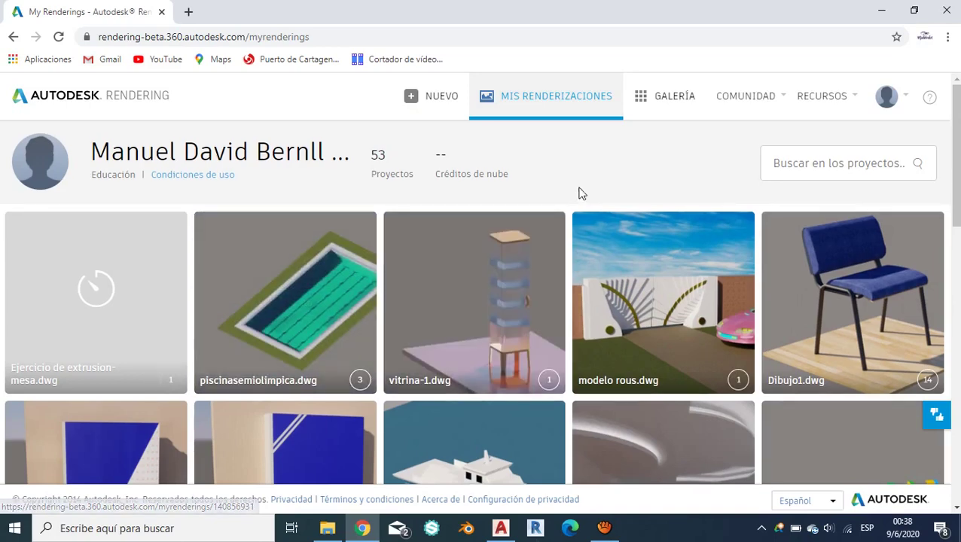
pyautogui.scroll(-1, 602, 197)
pyautogui.scroll(-2, 777, 243)
pyautogui.scroll(-1, 778, 245)
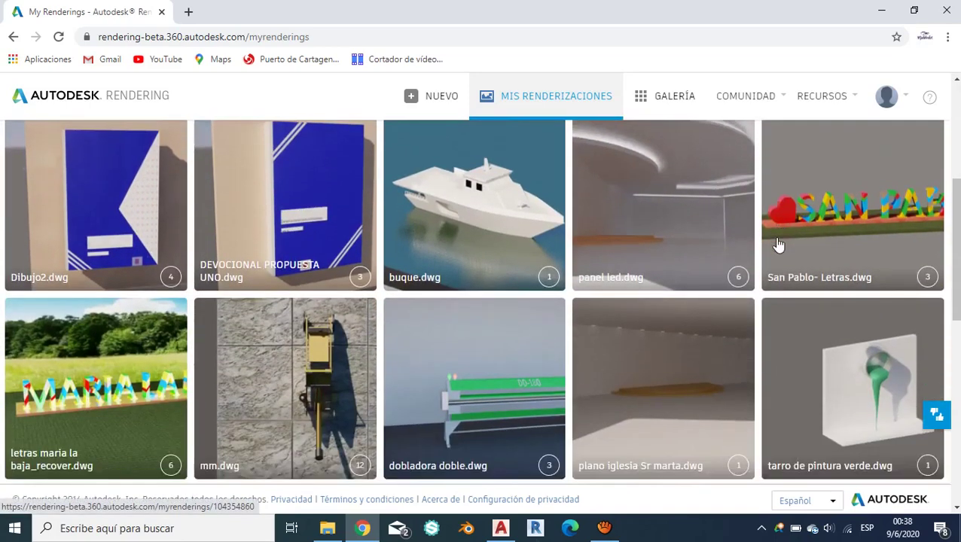
pyautogui.scroll(-1, 777, 245)
pyautogui.scroll(-2, 778, 245)
pyautogui.scroll(-2, 778, 245)
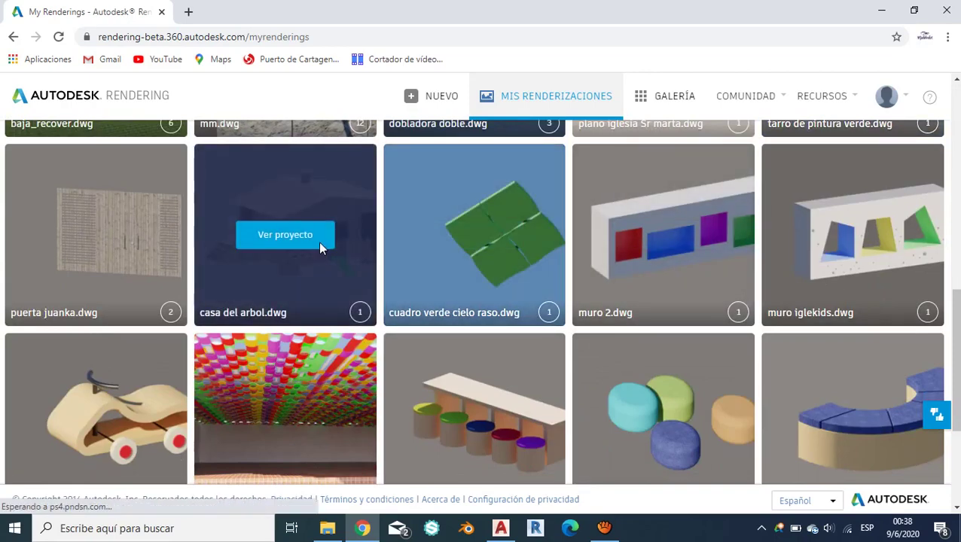
pyautogui.click(284, 245)
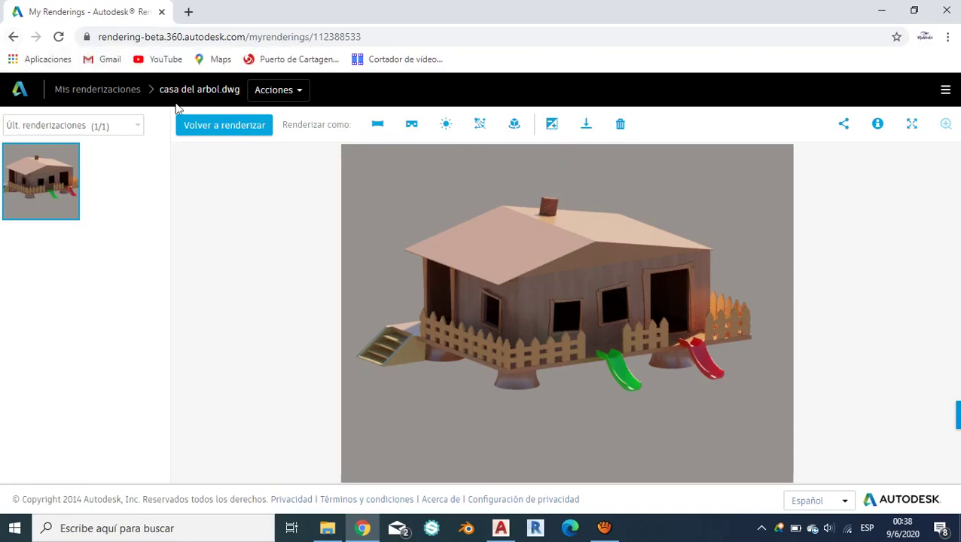
pyautogui.click(114, 89)
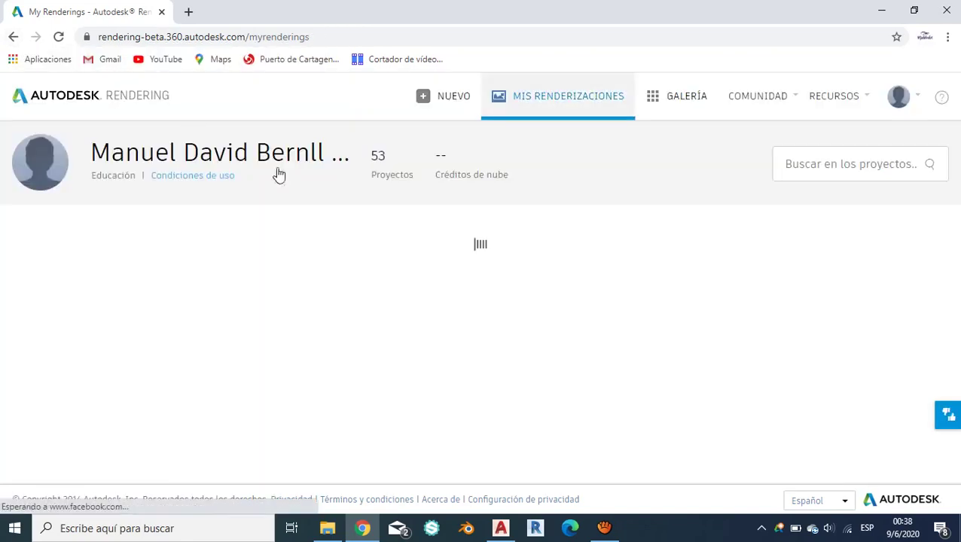
pyautogui.scroll(-3, 615, 301)
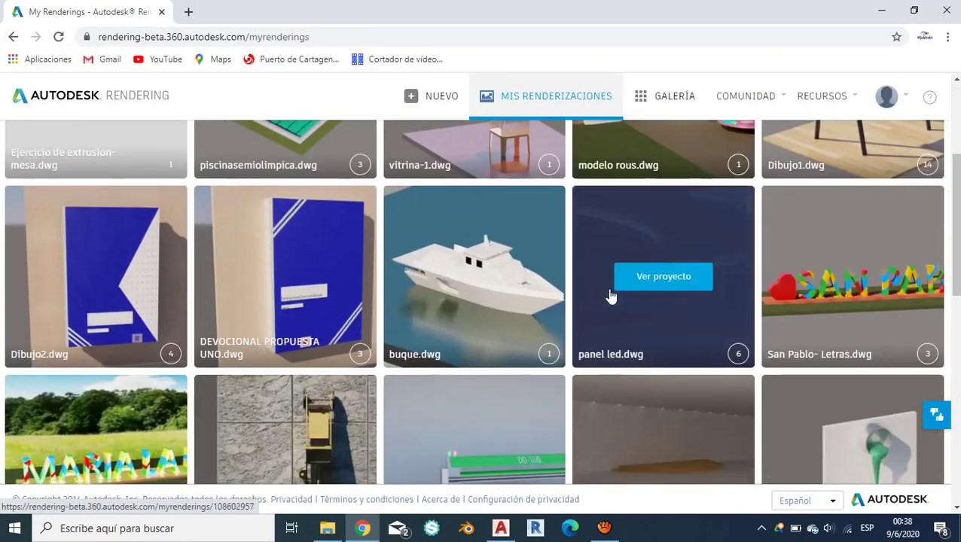
pyautogui.scroll(-3, 625, 302)
pyautogui.scroll(-1, 672, 311)
pyautogui.scroll(-1, 667, 324)
pyautogui.scroll(-3, 659, 339)
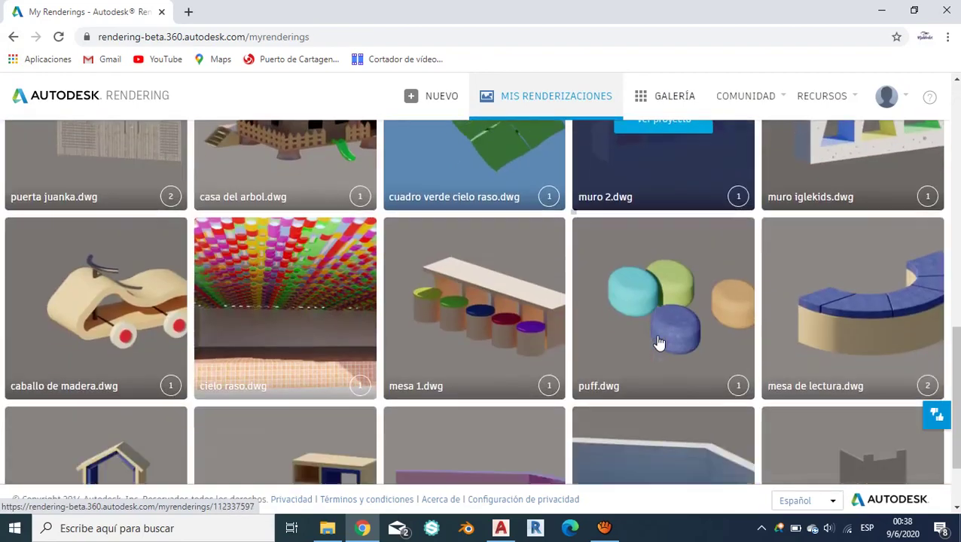
pyautogui.scroll(-1, 637, 350)
pyautogui.scroll(-1, 637, 351)
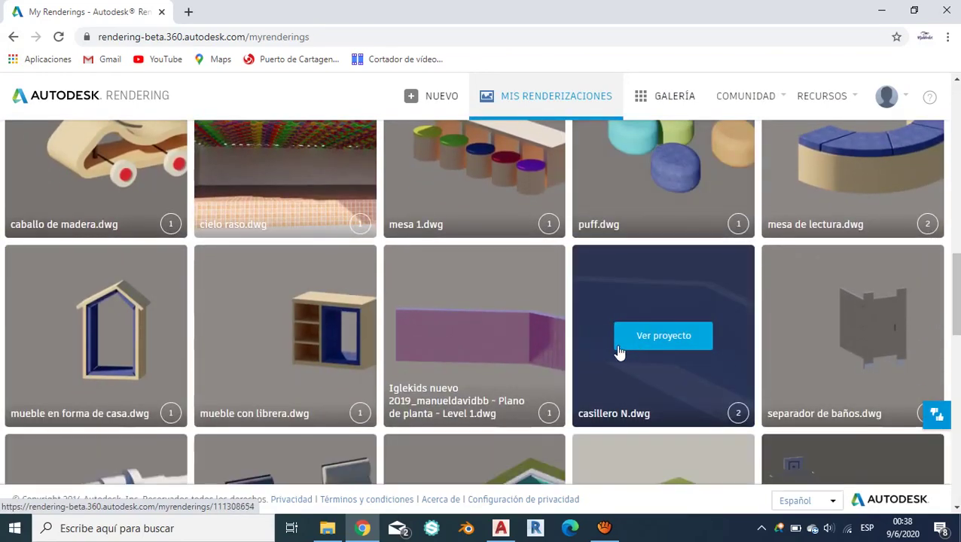
pyautogui.scroll(-3, 633, 351)
pyautogui.scroll(-2, 620, 353)
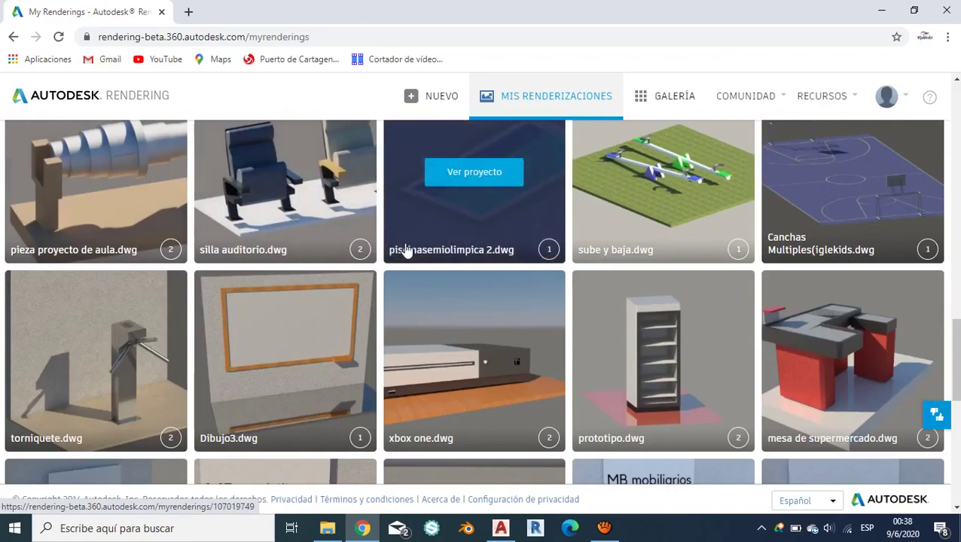
pyautogui.scroll(-2, 490, 252)
pyautogui.scroll(-2, 587, 253)
pyautogui.scroll(-3, 604, 249)
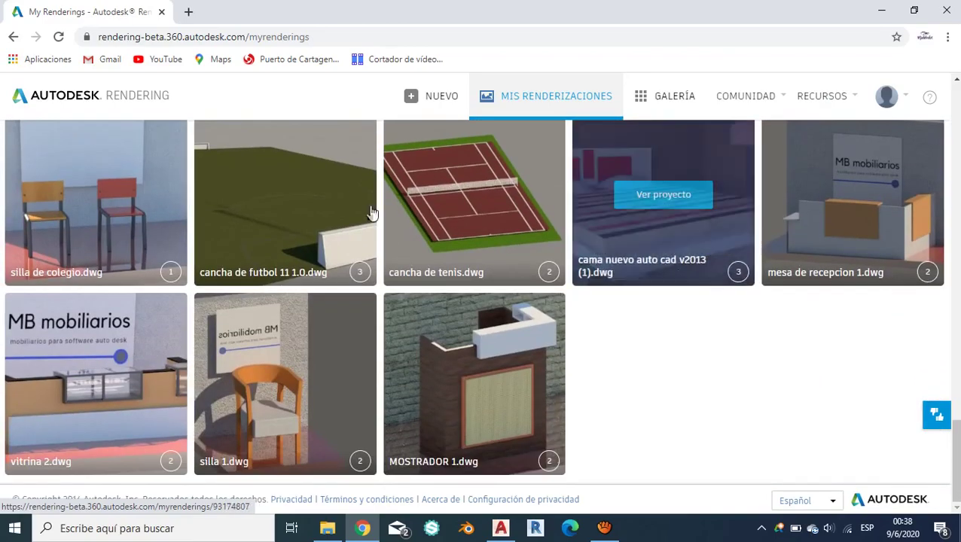
pyautogui.scroll(4, 381, 271)
pyautogui.scroll(5, 382, 290)
pyautogui.scroll(5, 383, 290)
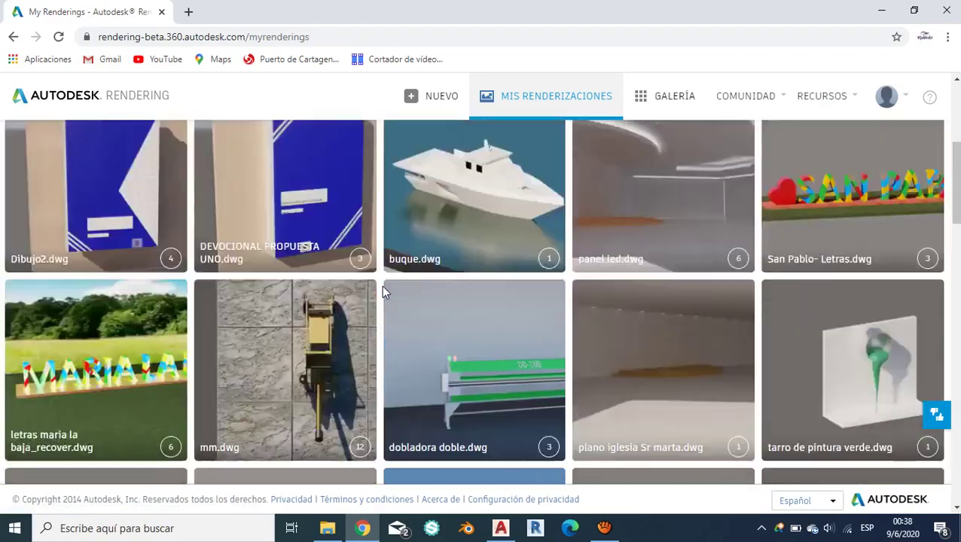
pyautogui.scroll(5, 383, 290)
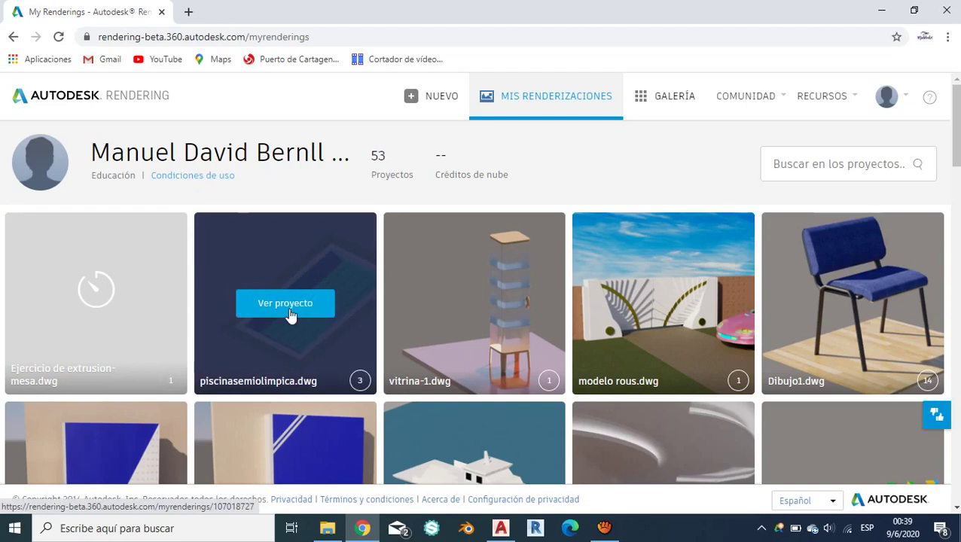
pyautogui.moveTo(291, 315)
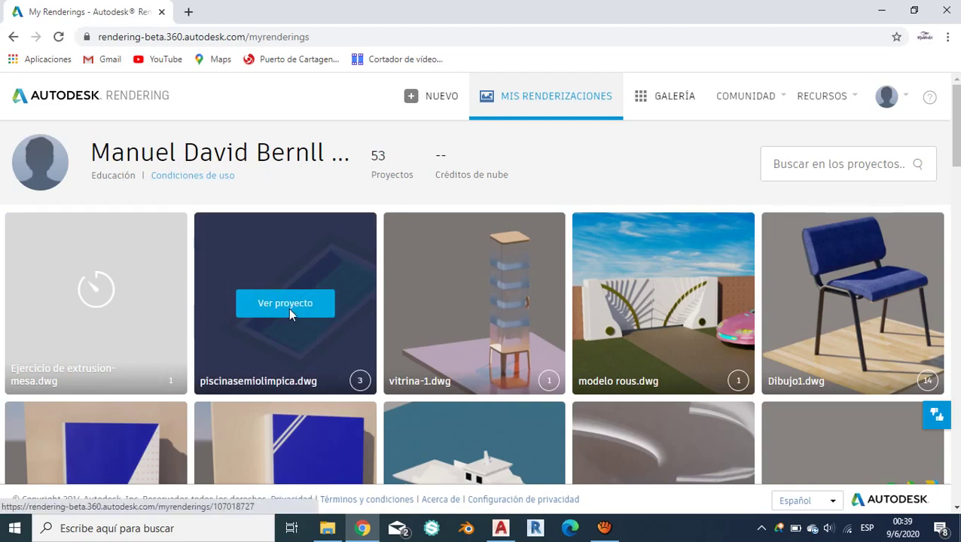
# - Open the piscinasemiolimpica.dwg project, download its render as a PNG, and return to Mis renderizaciones
pyautogui.click(290, 311)
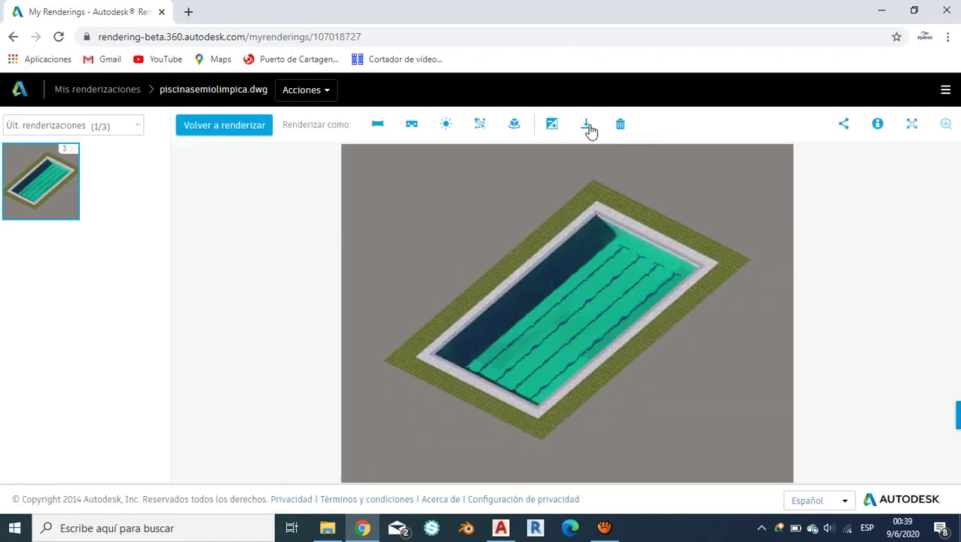
pyautogui.click(588, 128)
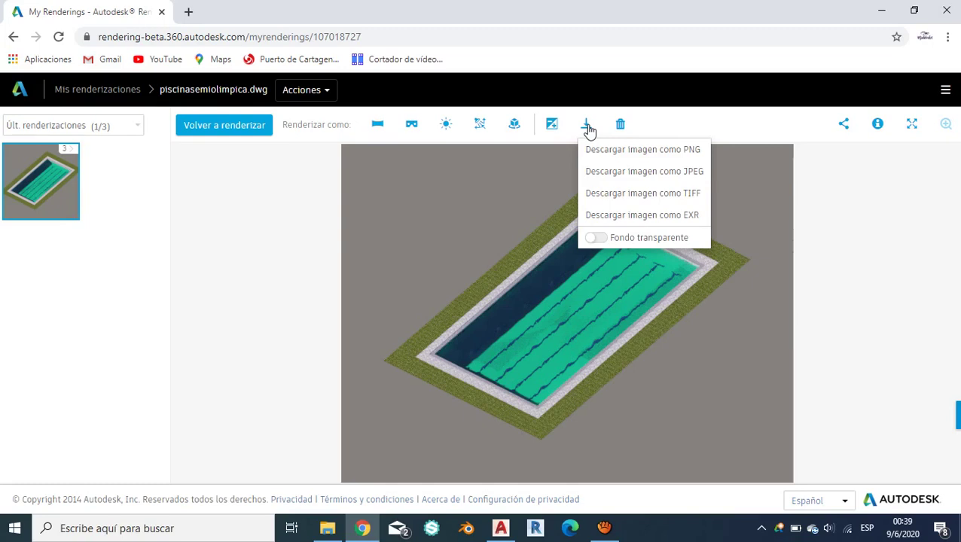
pyautogui.click(650, 150)
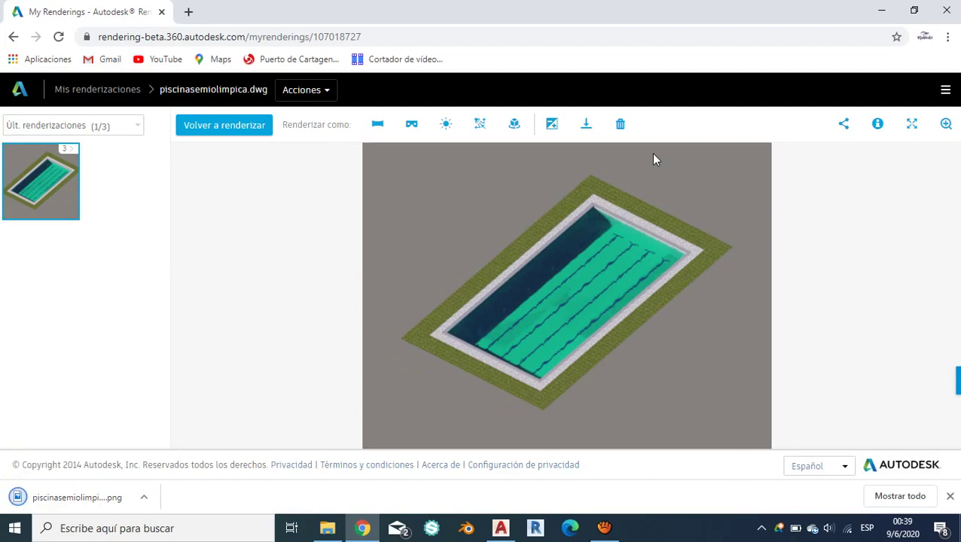
pyautogui.click(111, 92)
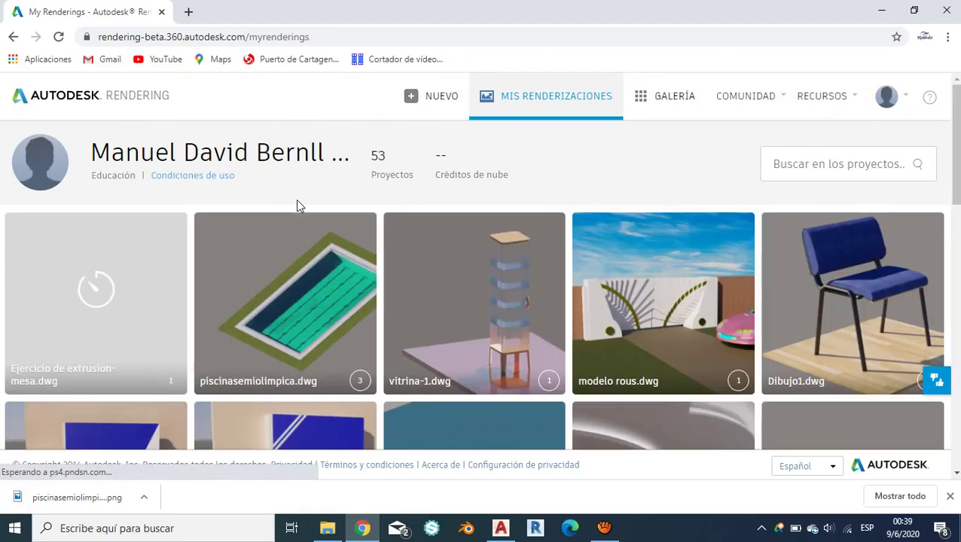